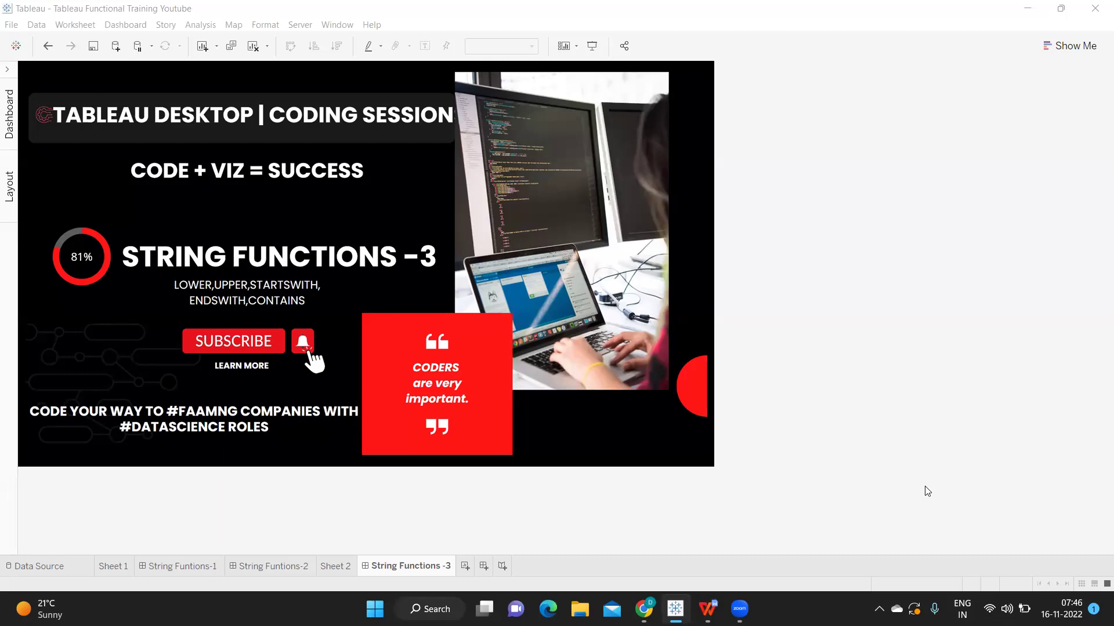
Create a calculated field from the Data pane menu named 'String Functions - Day 3'.
{"action": "left_click", "coordinate": [465, 566]}
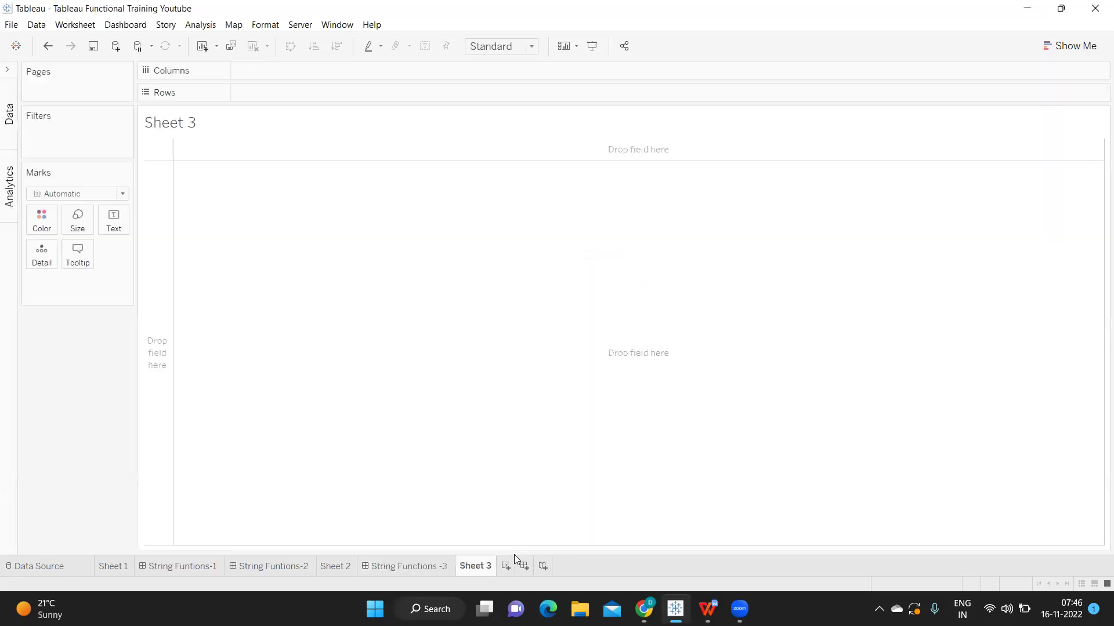
{"action": "left_click", "coordinate": [2, 80]}
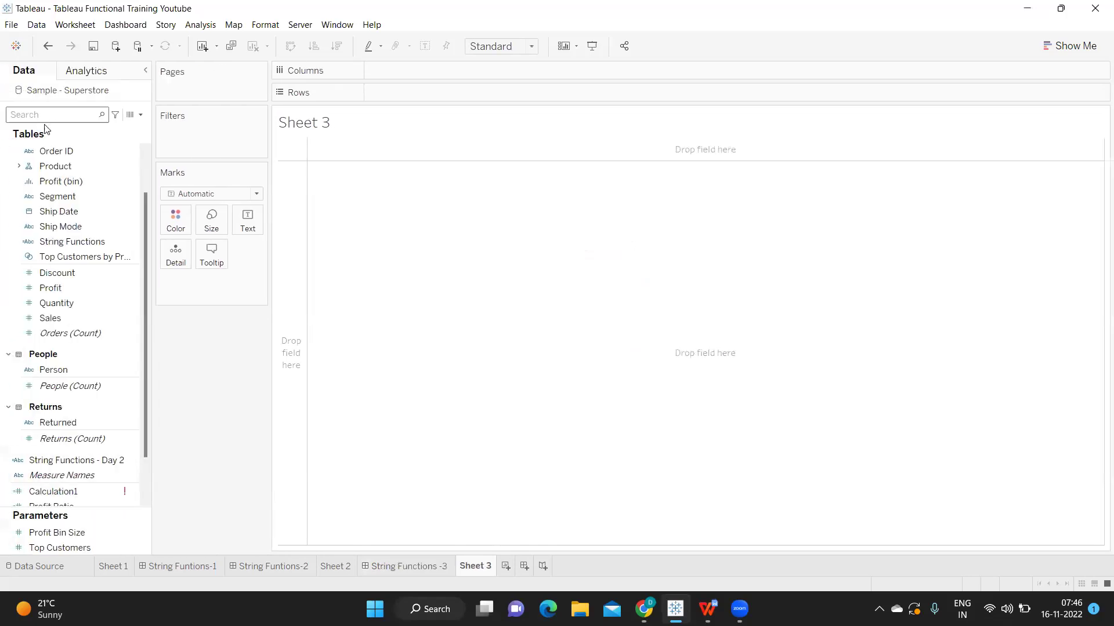
{"action": "left_click", "coordinate": [140, 114]}
{"action": "left_click", "coordinate": [128, 129]}
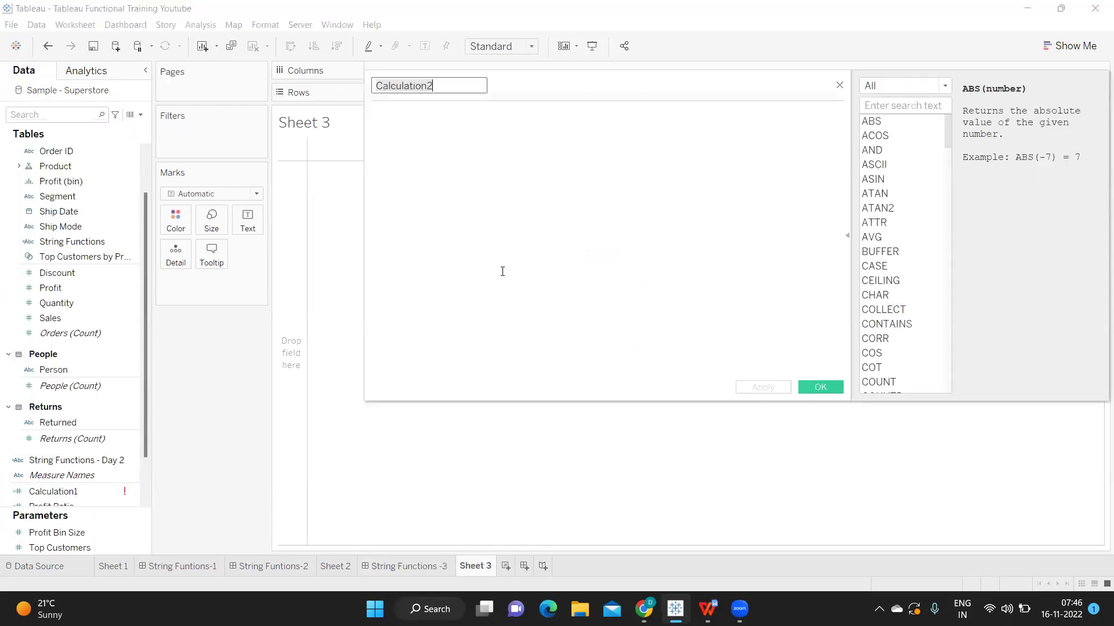
{"action": "type", "text": "String Functions - Day 3"}
{"action": "left_click", "coordinate": [506, 253]}
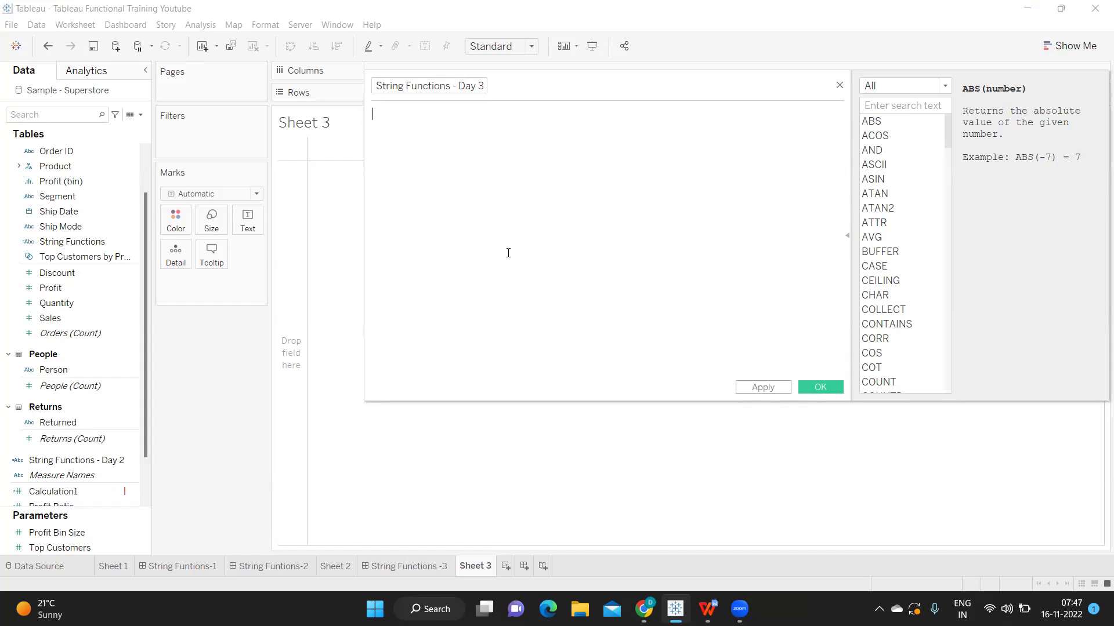
Add comments '//Lower to convert Given string in Lower Case' and '//Upper to Convert Given string in Upper Case'.
{"action": "type", "text": "//Lower"}
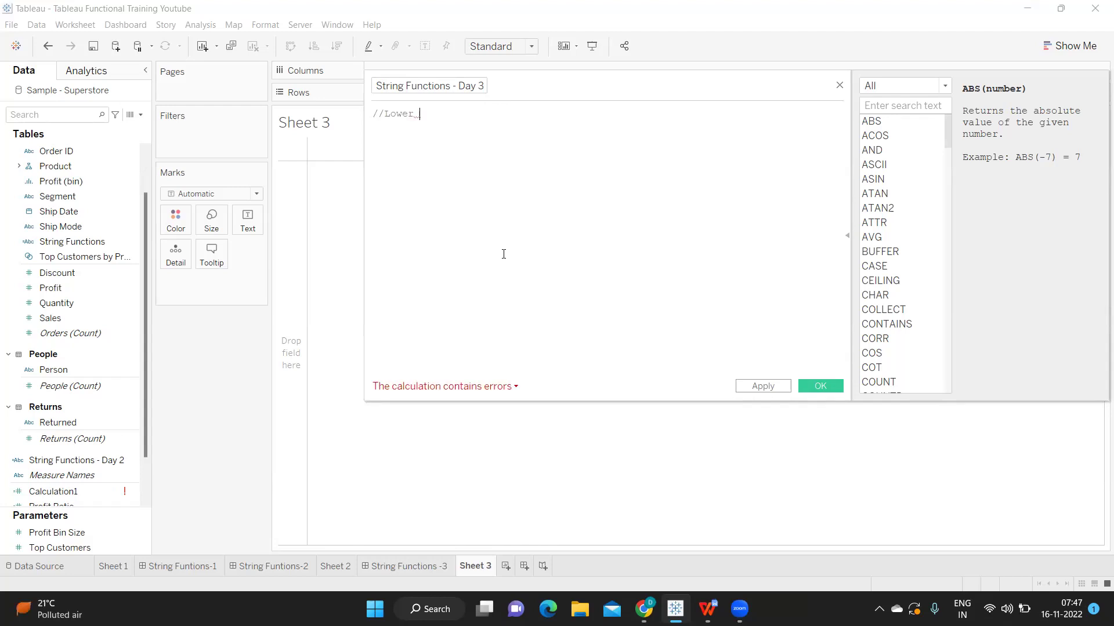
{"action": "type", "text": " Case"}
{"action": "key", "text": "Return"}
{"action": "key", "text": "BackSpace"}
{"action": "key", "text": "BackSpace"}
{"action": "key", "text": "BackSpace"}
{"action": "key", "text": "BackSpace"}
{"action": "key", "text": "BackSpace"}
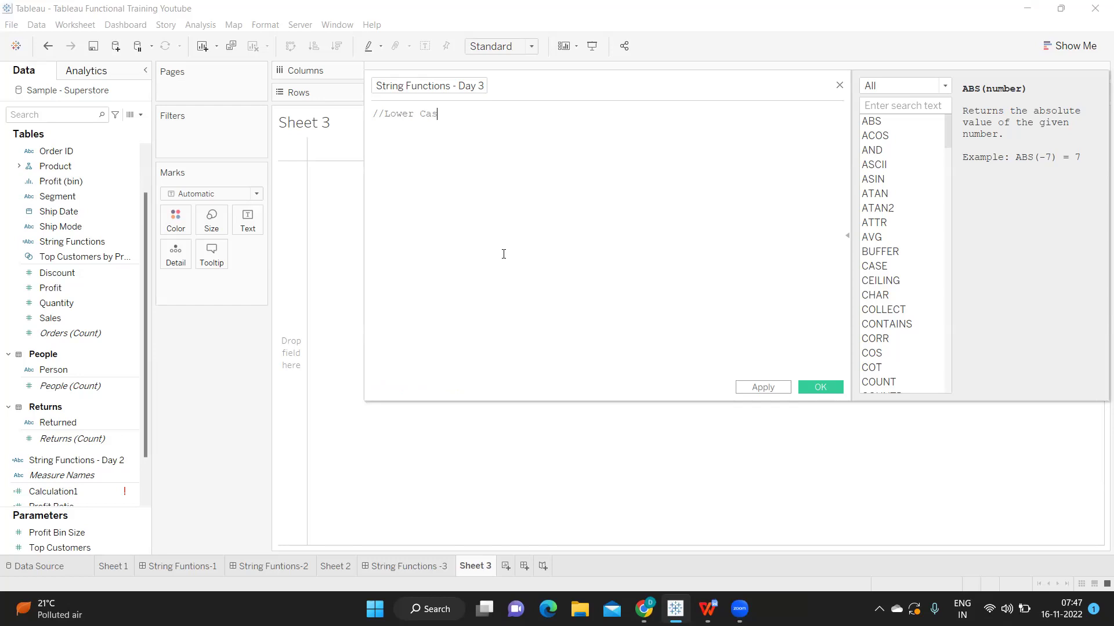
{"action": "type", "text": "to convert Given string in Lower Case"}
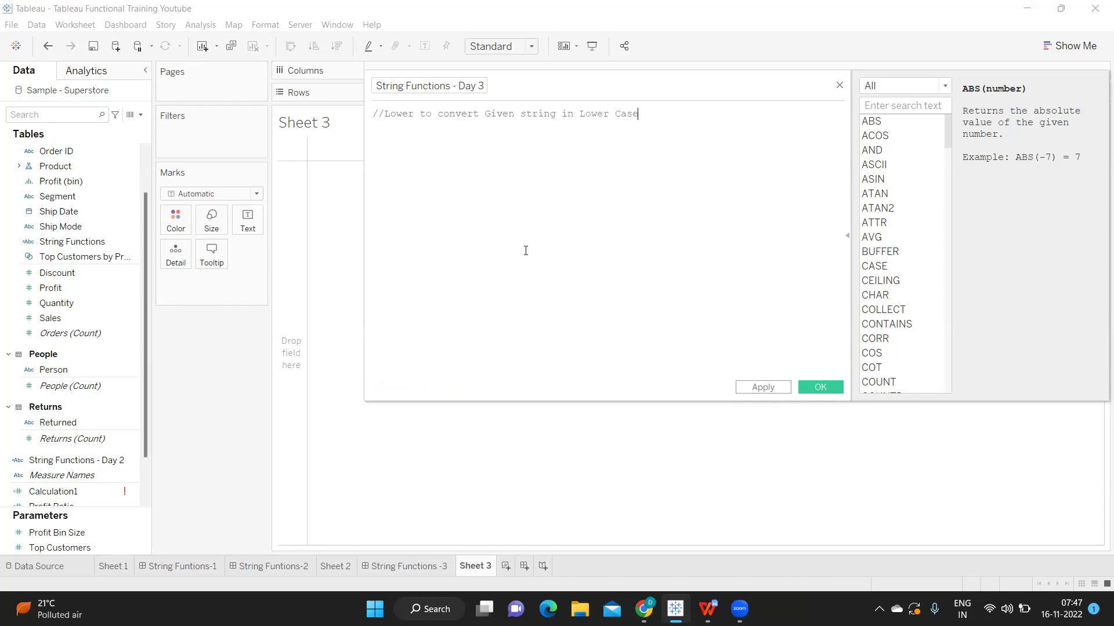
{"action": "key", "text": "Return"}
{"action": "type", "text": "//Upper to Convert Given string in "}
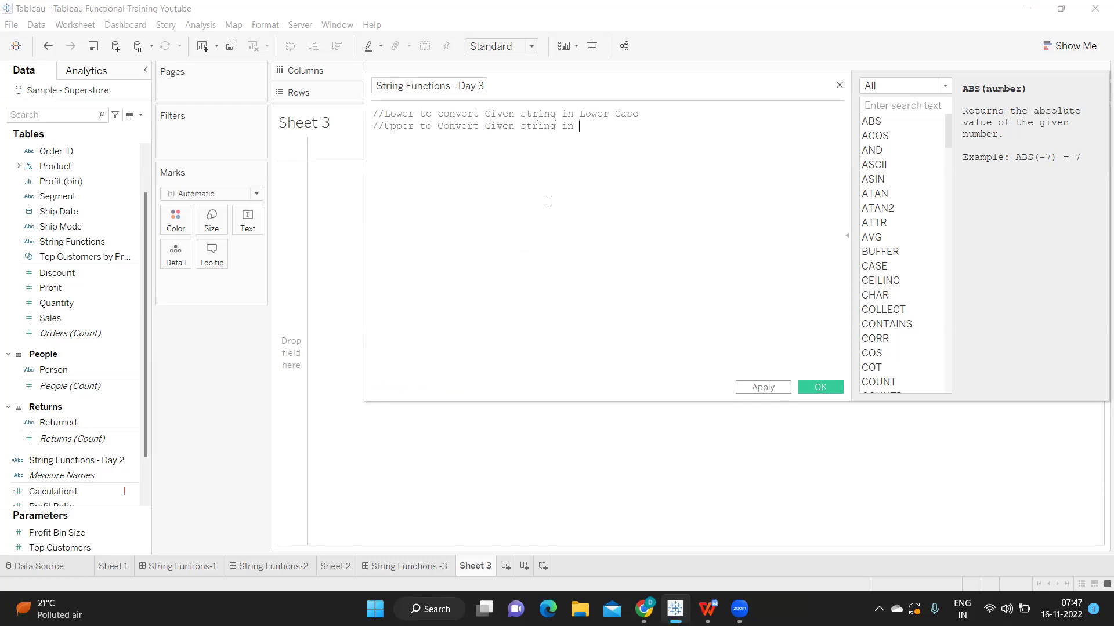
{"action": "type", "text": "Upper Case"}
{"action": "key", "text": "Return"}
{"action": "key", "text": "Return"}
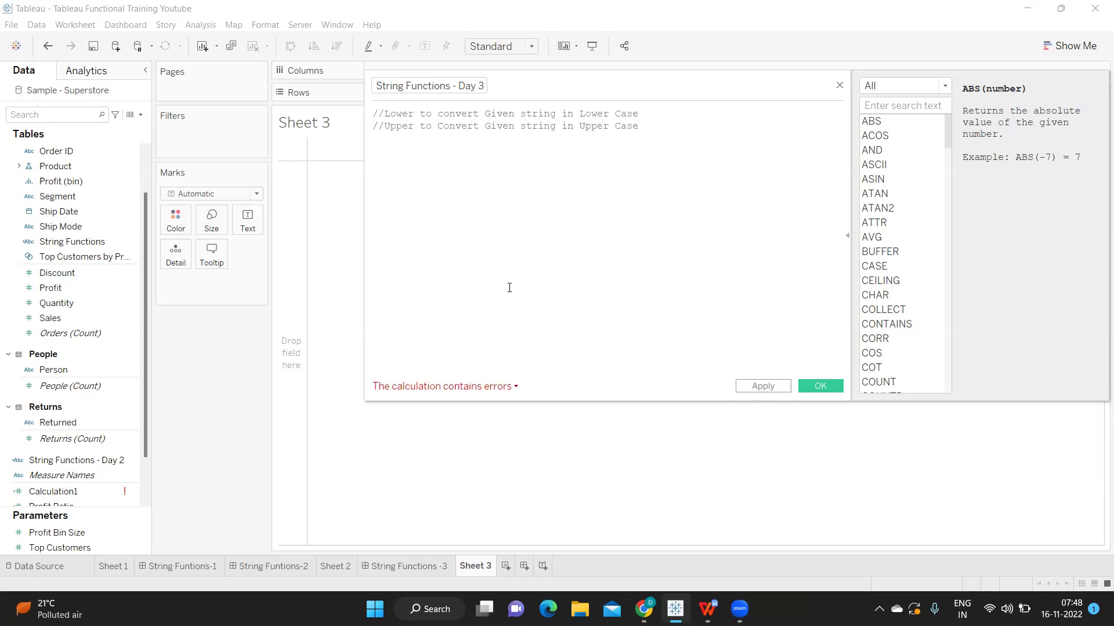
Enter LOWER('tableau'), apply it, and place the new field on Text in the Marks card.
{"action": "type", "text": "lo"}
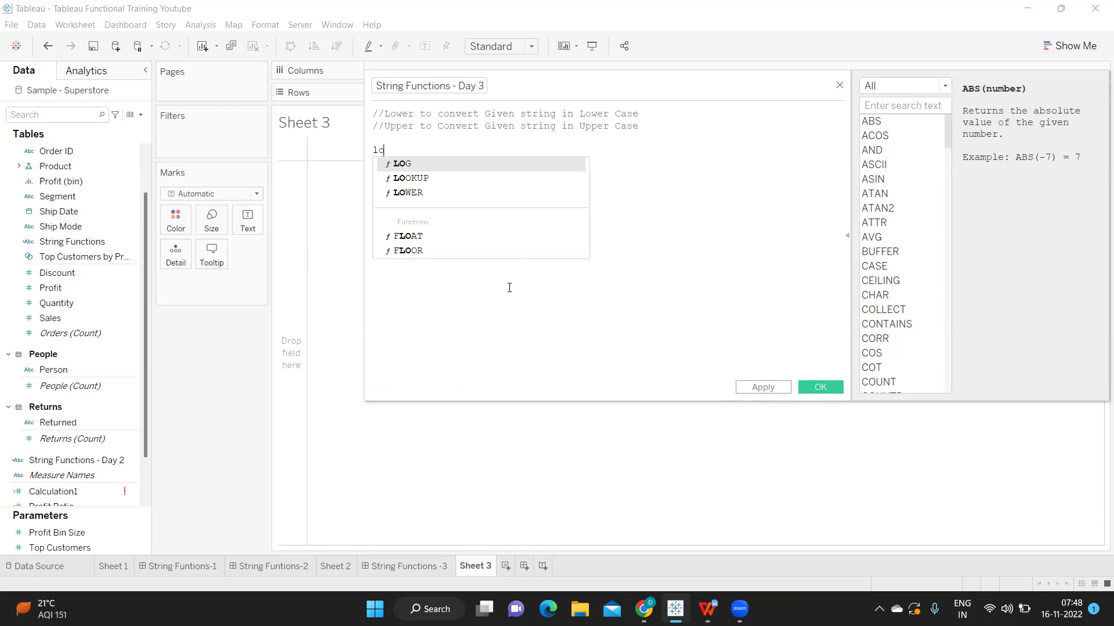
{"action": "type", "text": "we"}
{"action": "key", "text": "Return"}
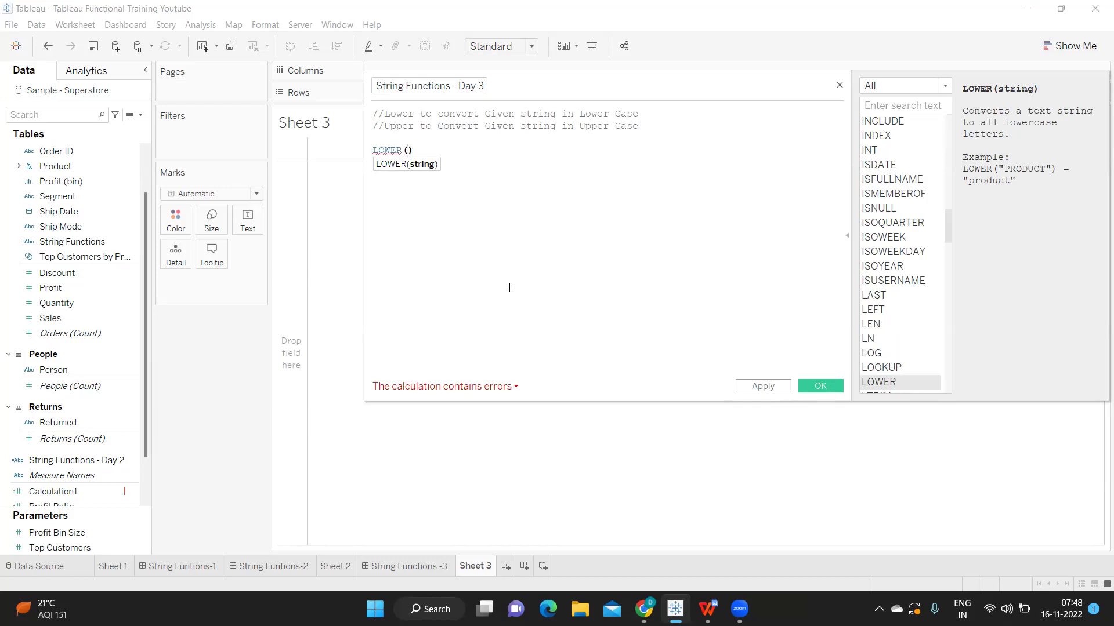
{"action": "type", "text": "'tableau'"}
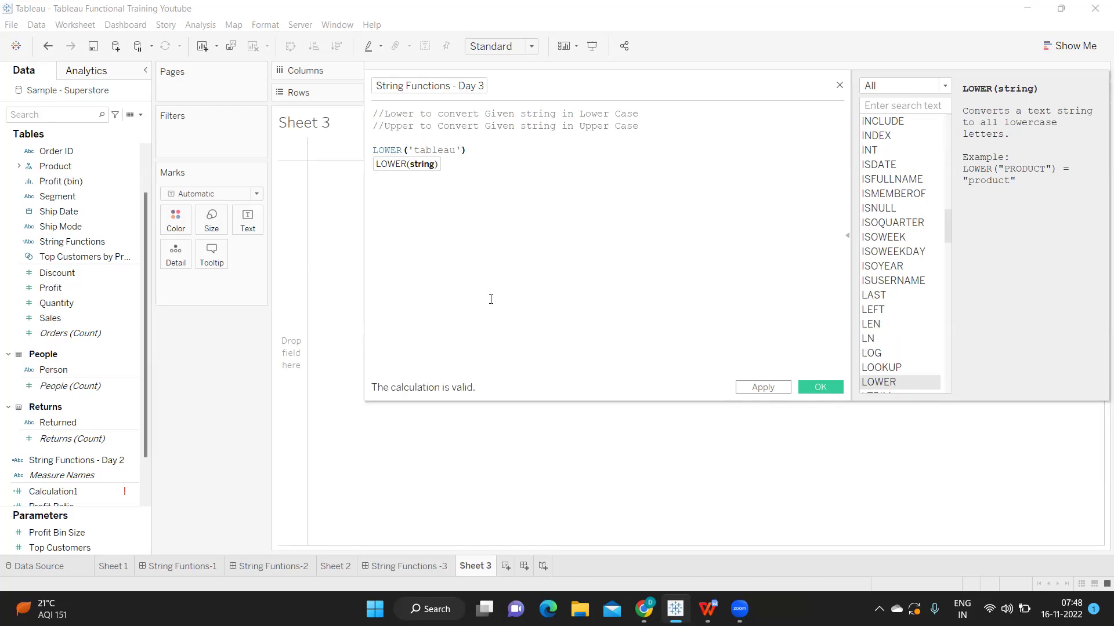
{"action": "double_click", "coordinate": [437, 151]}
{"action": "left_click_drag", "start_coordinate": [791, 90], "coordinate": [854, 111]}
{"action": "left_click", "coordinate": [833, 415]}
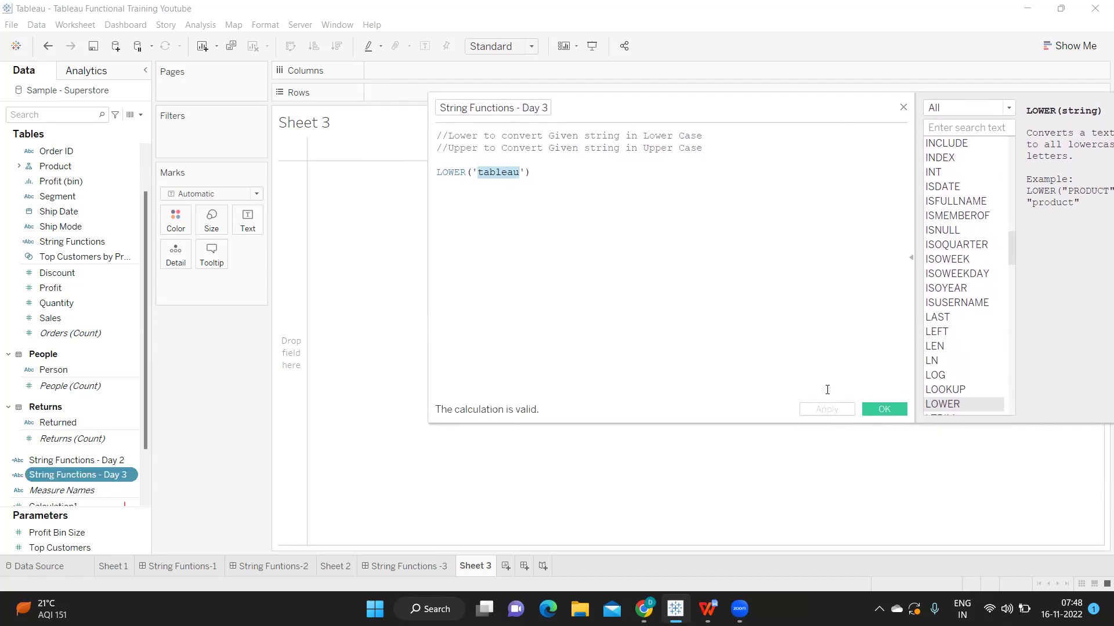
{"action": "left_click_drag", "start_coordinate": [75, 475], "coordinate": [257, 223]}
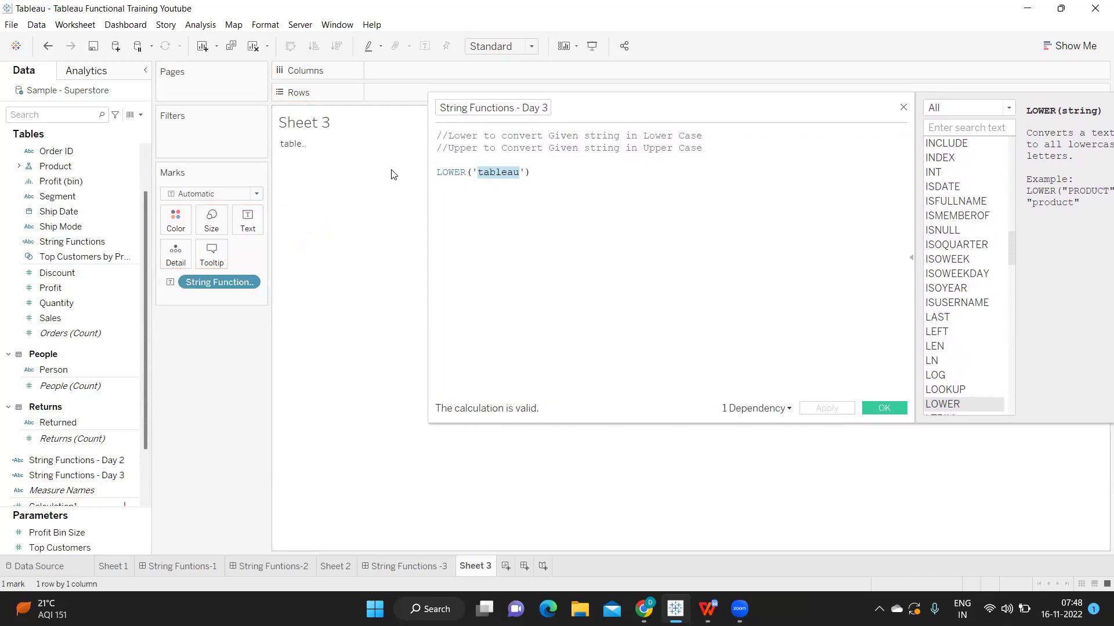
Change the LOWER argument to 'TABLEAU' and apply, showing the lowercase result on Sheet 3.
{"action": "mouse_move", "coordinate": [300, 150]}
{"action": "left_click", "coordinate": [502, 171]}
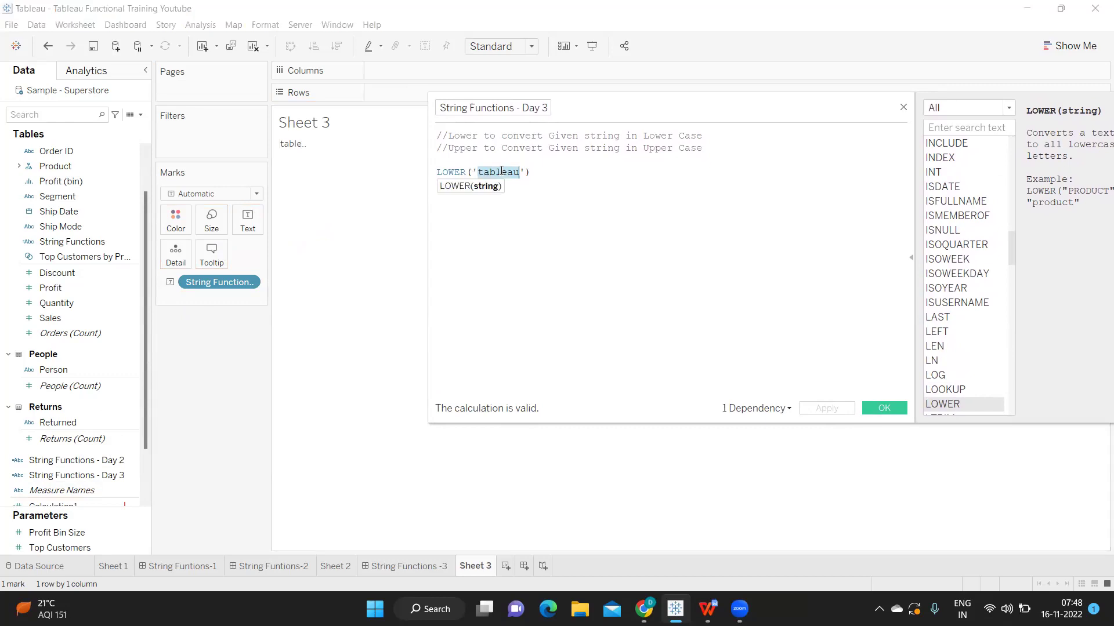
{"action": "type", "text": "TABLEAU"}
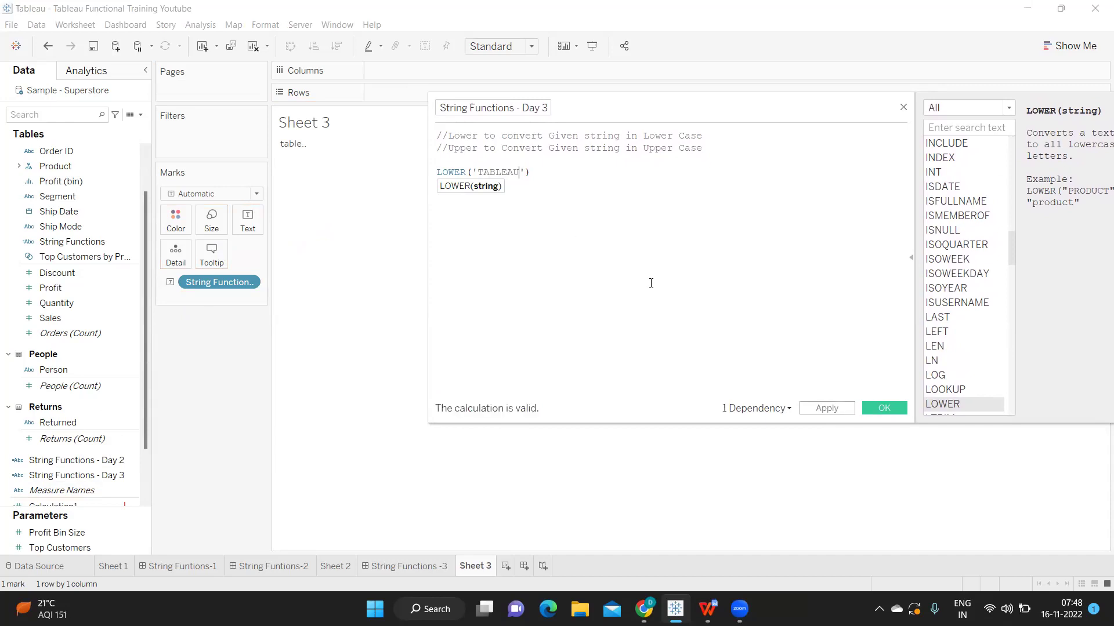
{"action": "left_click", "coordinate": [843, 412]}
{"action": "mouse_move", "coordinate": [296, 150]}
{"action": "left_click_drag", "start_coordinate": [757, 109], "coordinate": [816, 130]}
{"action": "double_click", "coordinate": [562, 193]}
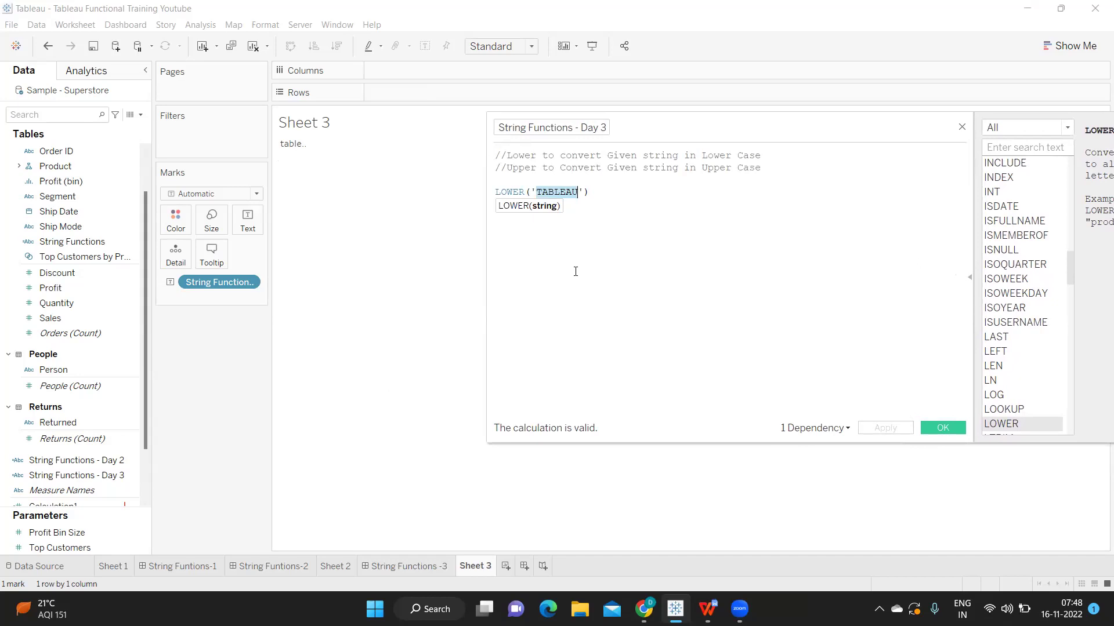
Comment out the LOWER line and apply a new UPPER('tableau') line.
{"action": "double_click", "coordinate": [506, 192]}
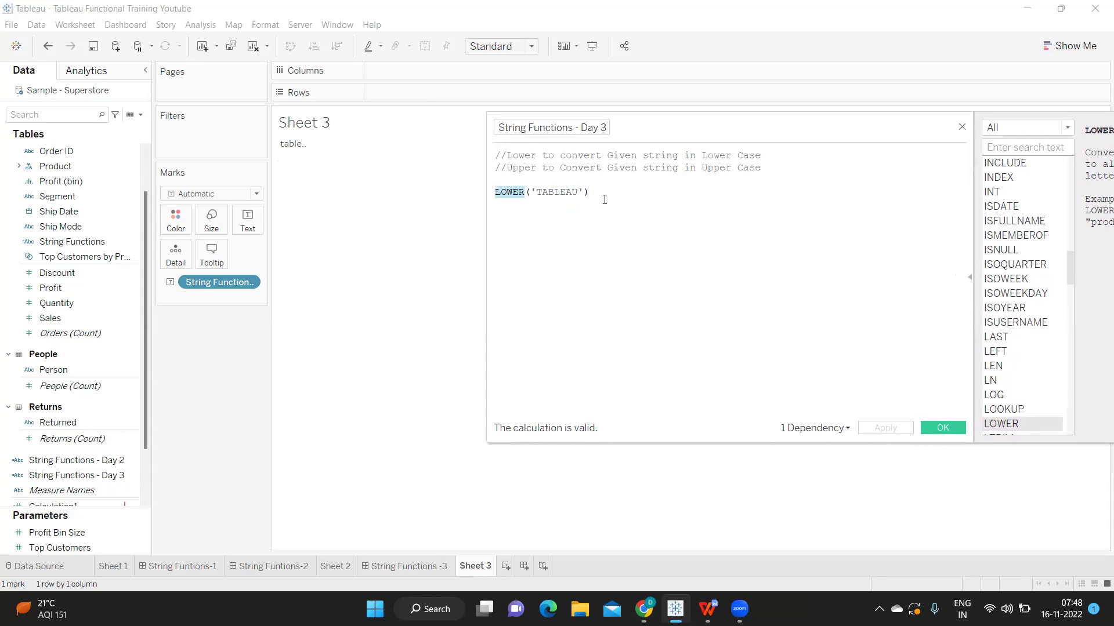
{"action": "left_click", "coordinate": [496, 193]}
{"action": "type", "text": "//"}
{"action": "left_click", "coordinate": [645, 202]}
{"action": "key", "text": "Return"}
{"action": "type", "text": "UPP"}
{"action": "key", "text": "Return"}
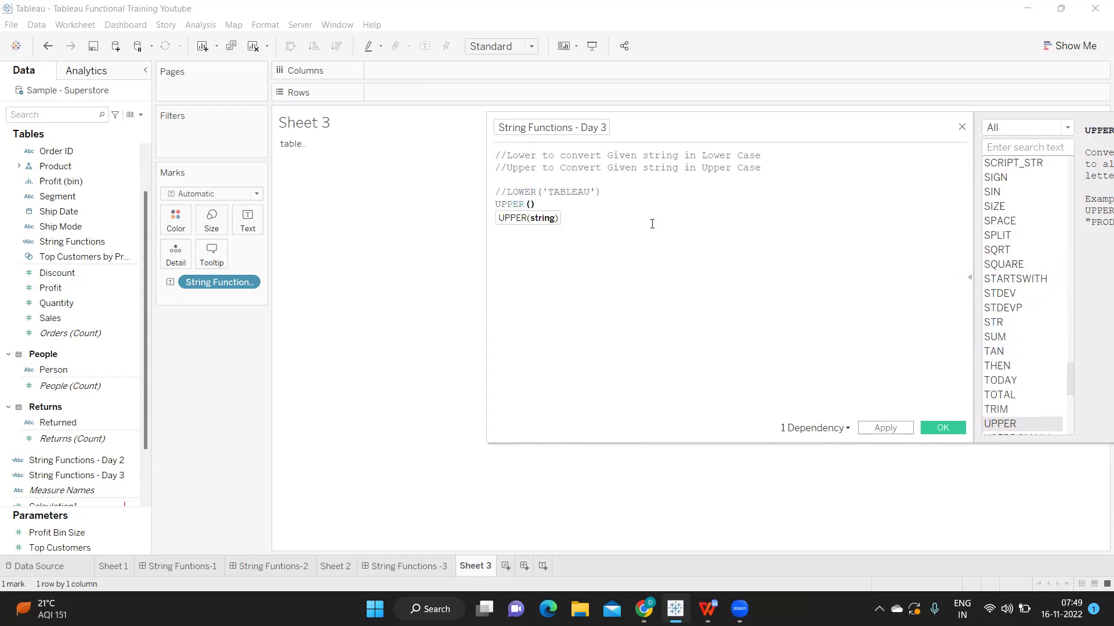
{"action": "type", "text": "'tableau'"}
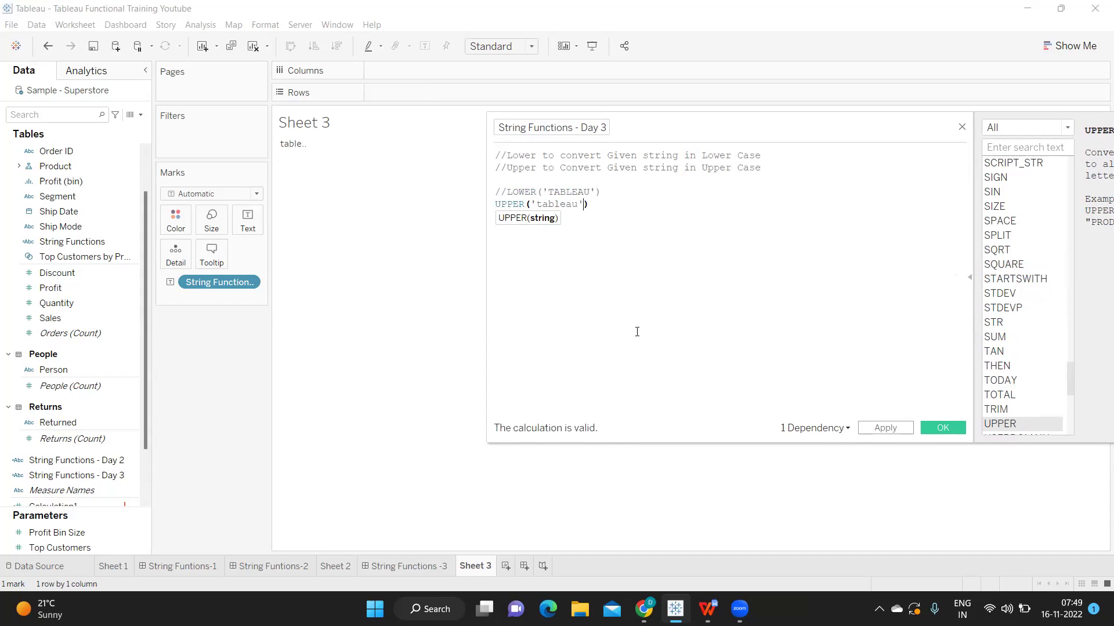
{"action": "left_click", "coordinate": [885, 427]}
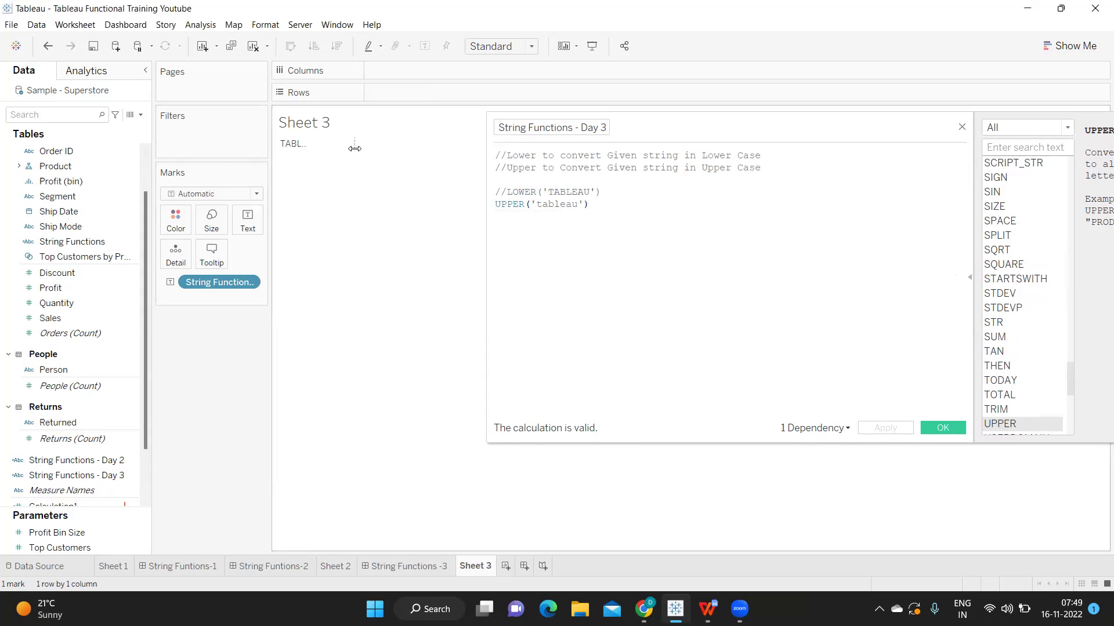
Comment out the UPPER line and add Category to Rows.
{"action": "left_click", "coordinate": [497, 206]}
{"action": "type", "text": "//"}
{"action": "left_click", "coordinate": [36, 116]}
{"action": "type", "text": "ca"}
{"action": "left_click_drag", "start_coordinate": [74, 199], "coordinate": [385, 96]}
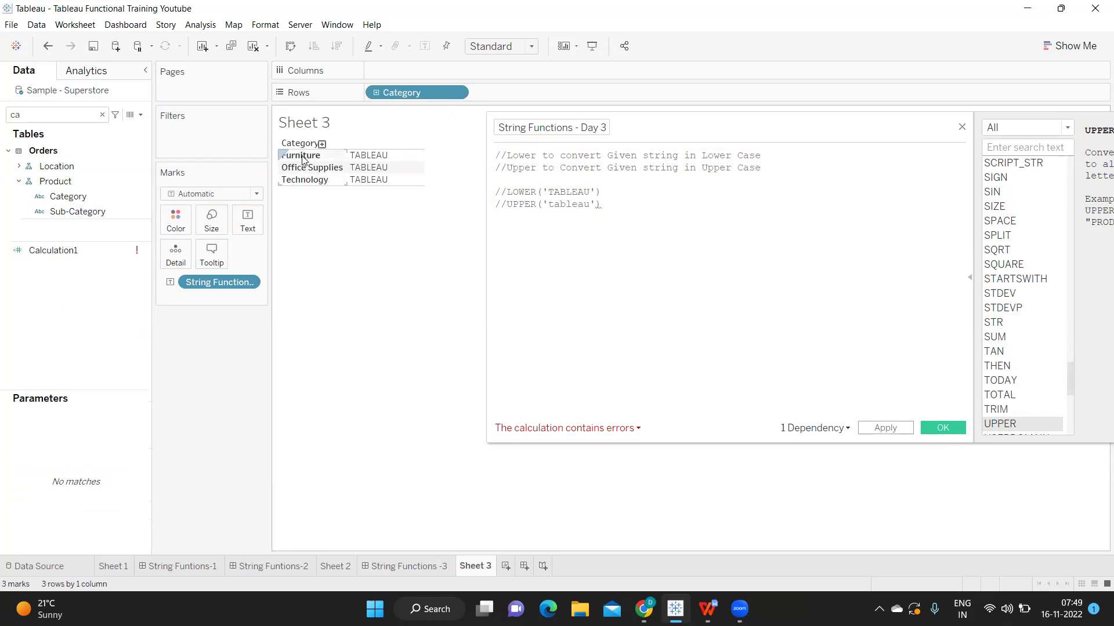
Uncomment the UPPER line and replace 'tableau' with the [Category] field.
{"action": "left_click", "coordinate": [595, 203]}
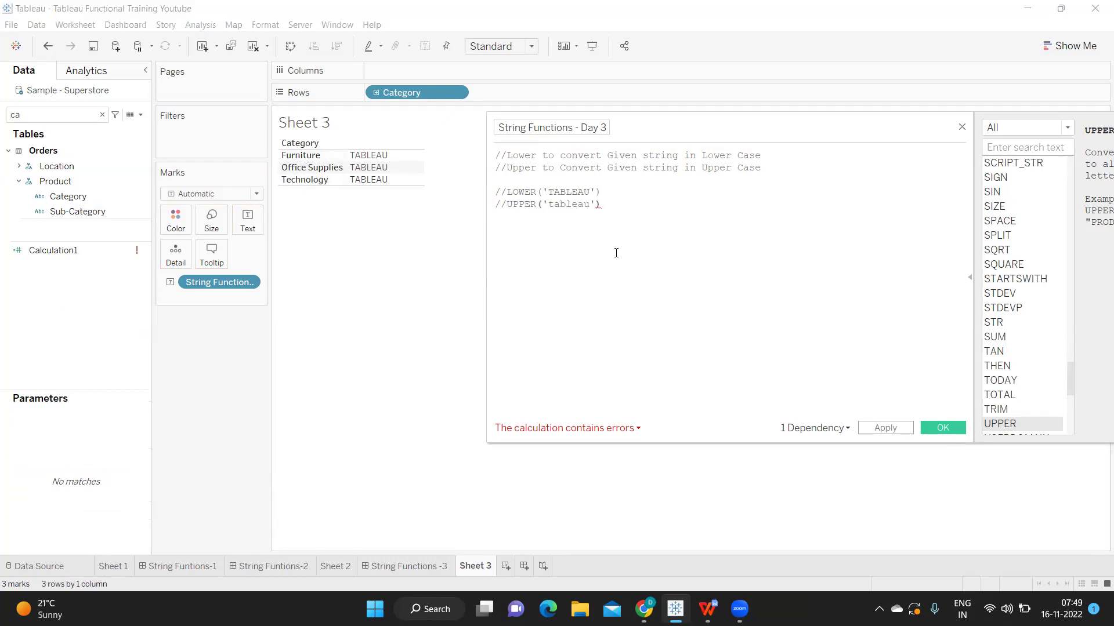
{"action": "key", "text": "BackSpace"}
{"action": "key", "text": "BackSpace"}
{"action": "key", "text": "BackSpace"}
{"action": "key", "text": "BackSpace"}
{"action": "key", "text": "BackSpace"}
{"action": "key", "text": "BackSpace"}
{"action": "key", "text": "BackSpace"}
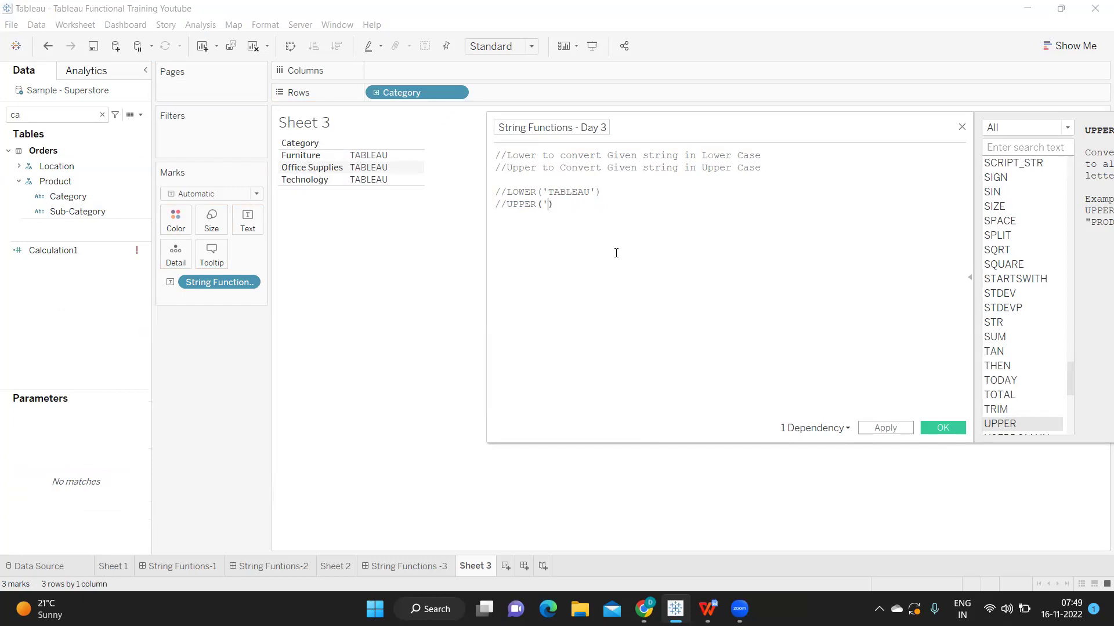
{"action": "key", "text": "BackSpace"}
{"action": "type", "text": "cat"}
{"action": "left_click", "coordinate": [507, 204]}
{"action": "key", "text": "BackSpace"}
{"action": "key", "text": "BackSpace"}
{"action": "left_click", "coordinate": [549, 204]}
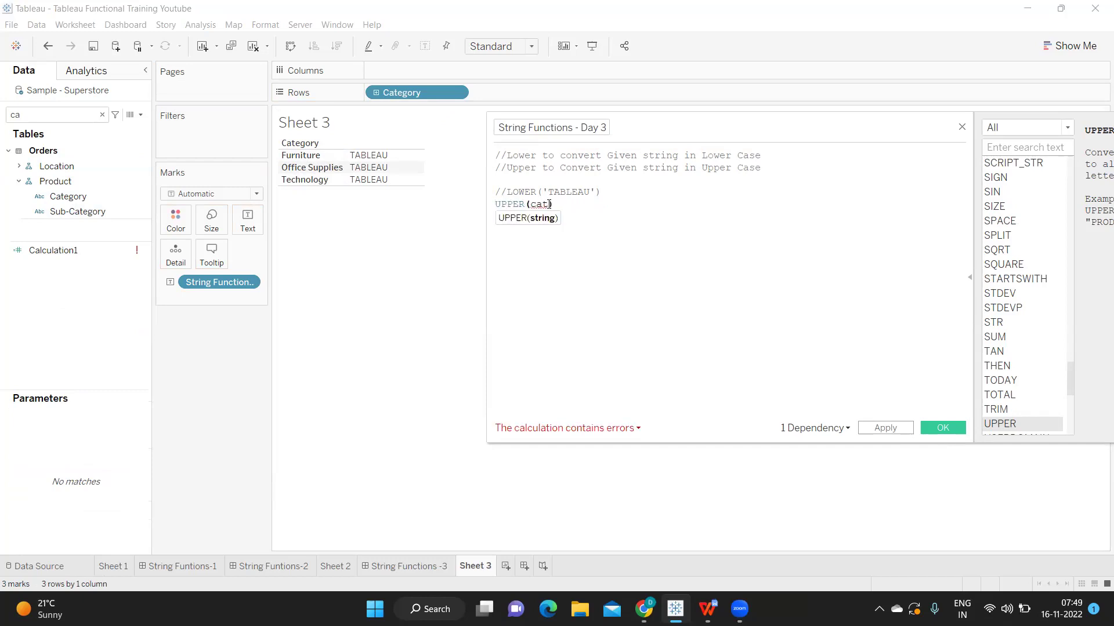
{"action": "key", "text": "BackSpace"}
{"action": "key", "text": "BackSpace"}
{"action": "key", "text": "BackSpace"}
{"action": "type", "text": "ca"}
{"action": "left_click", "coordinate": [571, 232]}
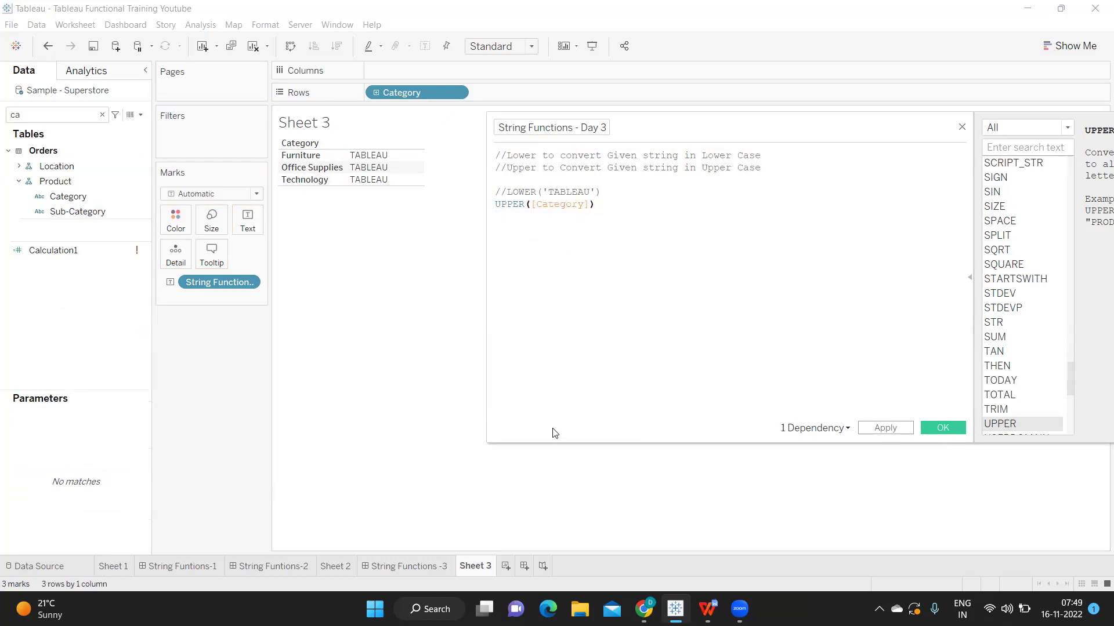
Wrap [Category] in quotes and apply the formula.
{"action": "left_click", "coordinate": [572, 205]}
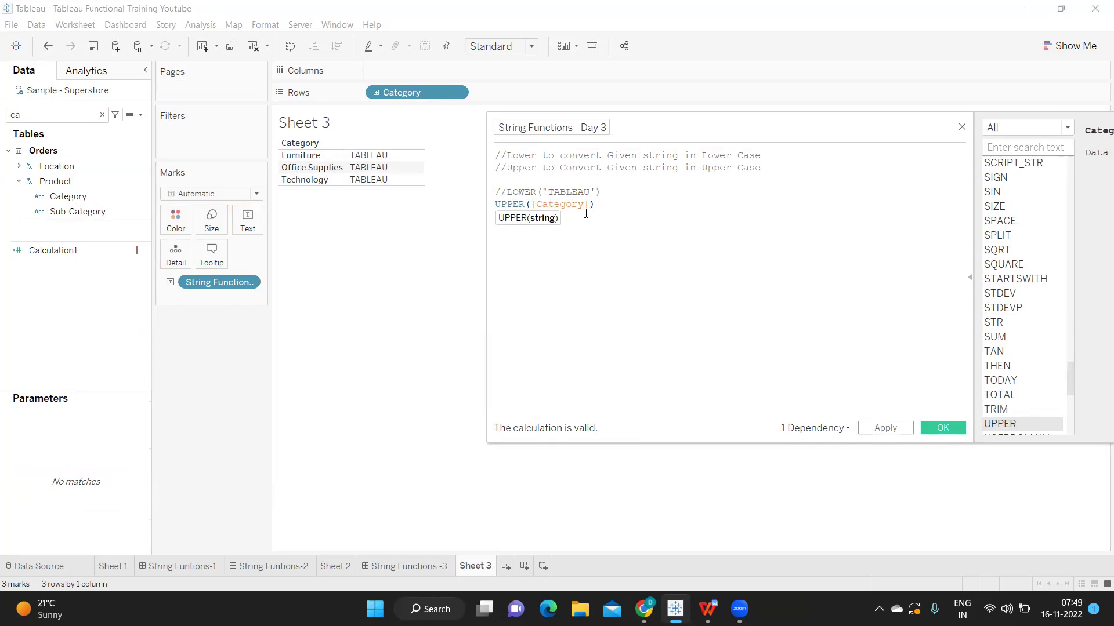
{"action": "left_click", "coordinate": [590, 210]}
{"action": "type", "text": "'"}
{"action": "left_click", "coordinate": [529, 206]}
{"action": "type", "text": "'"}
{"action": "left_click_drag", "start_coordinate": [531, 206], "coordinate": [600, 205]}
{"action": "left_click", "coordinate": [54, 196]}
{"action": "left_click", "coordinate": [874, 429]}
{"action": "mouse_move", "coordinate": [360, 162]}
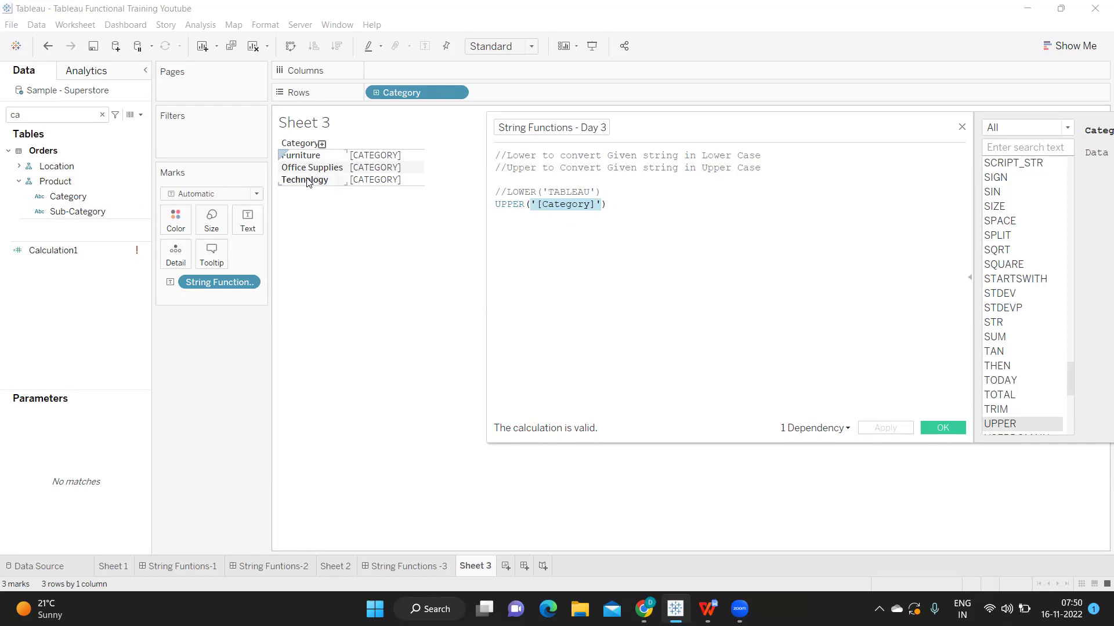
Remove the stray quotes so the formula reads UPPER([Category]), then apply it.
{"action": "double_click", "coordinate": [557, 205]}
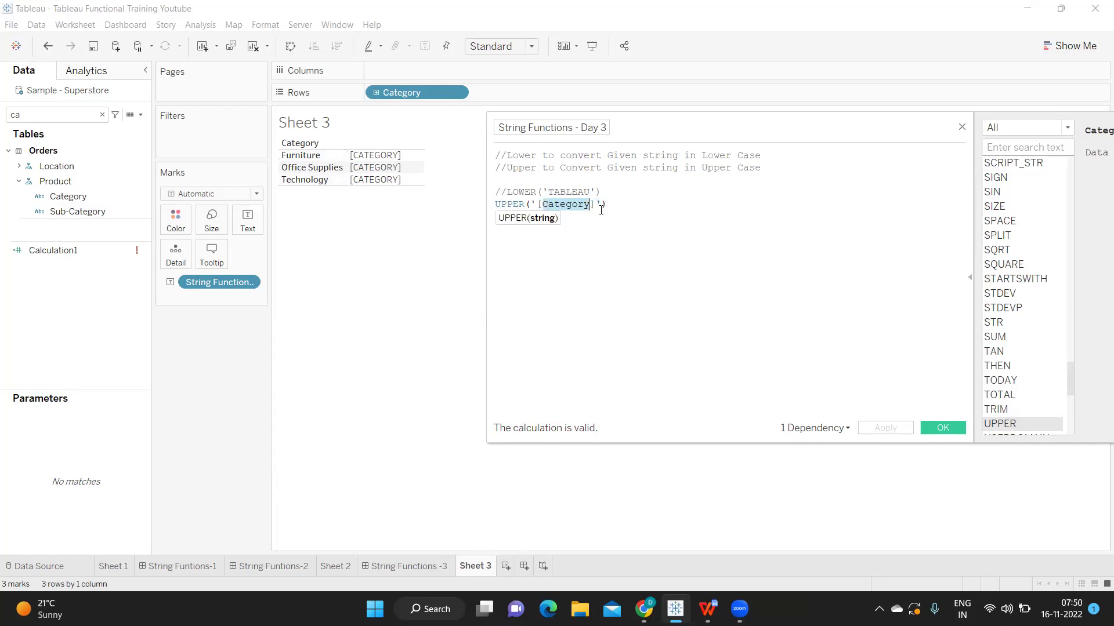
{"action": "left_click", "coordinate": [538, 204]}
{"action": "key", "text": "BackSpace"}
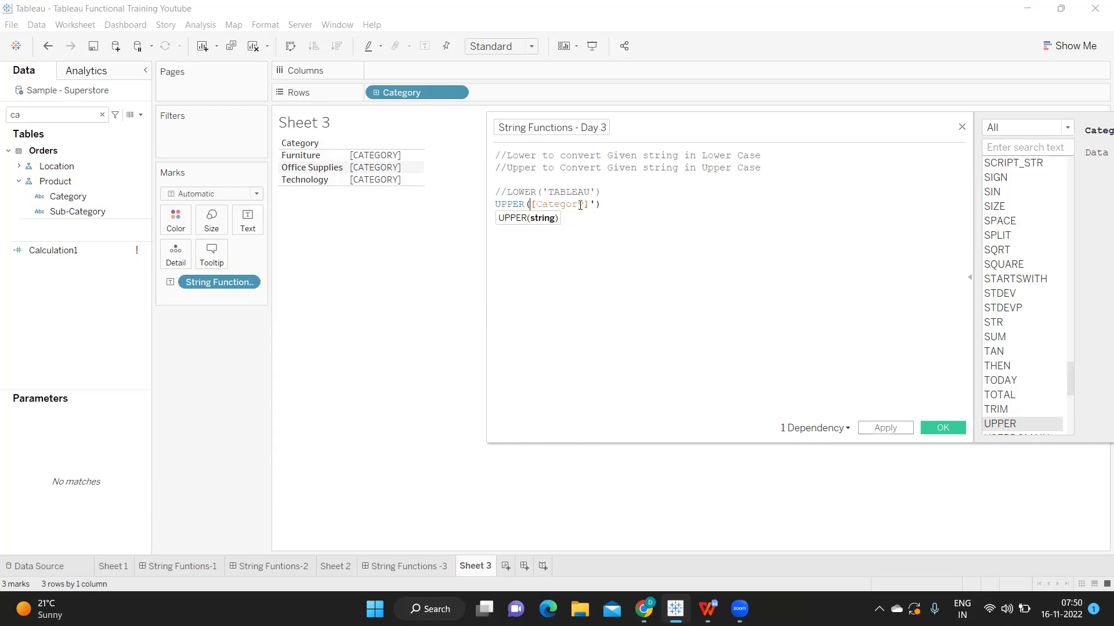
{"action": "left_click", "coordinate": [597, 205]}
{"action": "key", "text": "BackSpace"}
{"action": "left_click", "coordinate": [873, 428]}
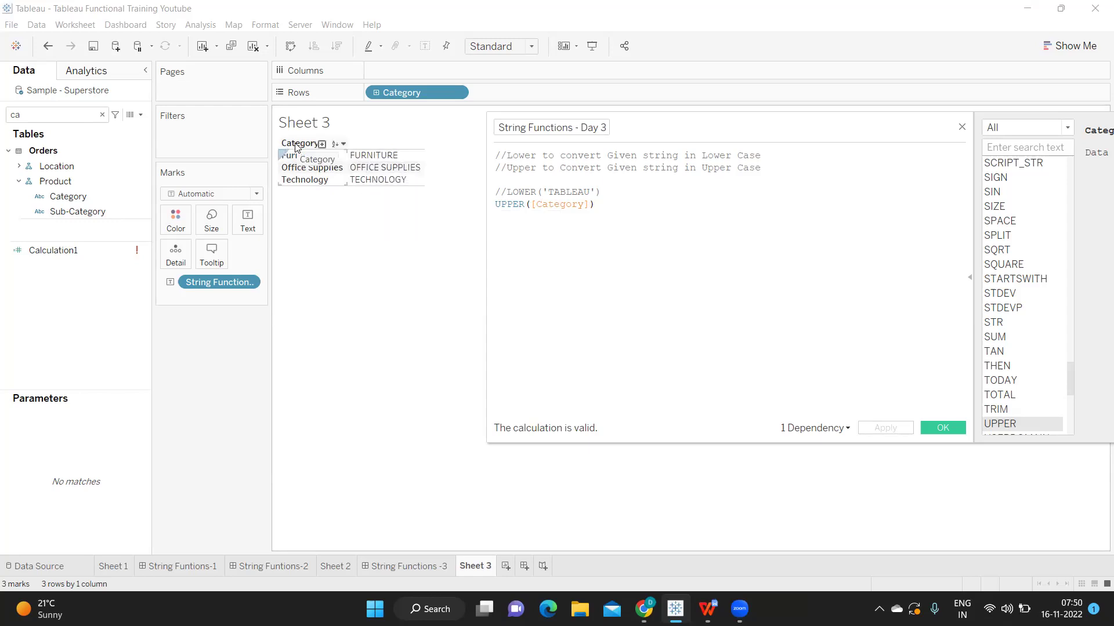
Comment out the UPPER([Category]) line and add an empty line below it.
{"action": "triple_click", "coordinate": [618, 207]}
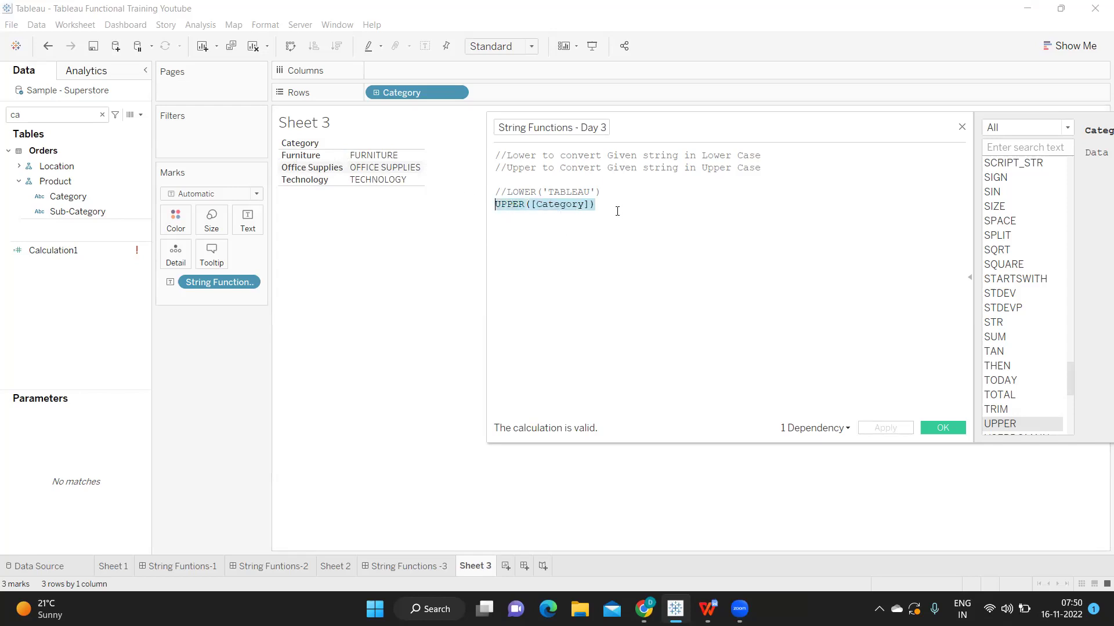
{"action": "left_click", "coordinate": [617, 207]}
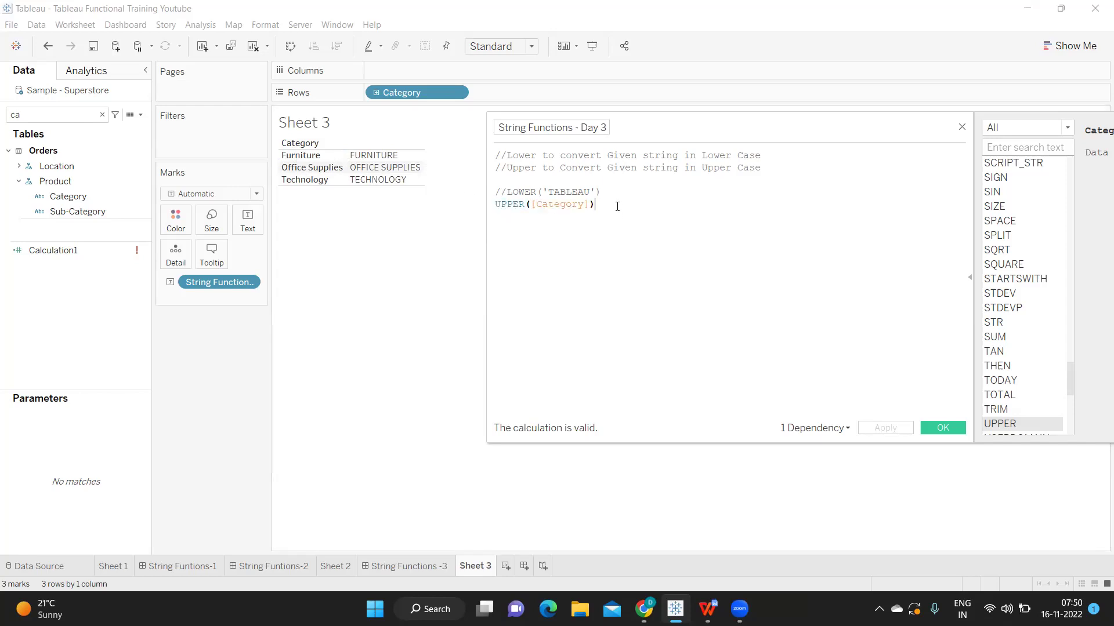
{"action": "key", "text": "Return"}
{"action": "left_click", "coordinate": [496, 205]}
{"action": "type", "text": "//"}
{"action": "key", "text": "Return"}
Add empty STARTSWITH() and ENDSWITH() lines via autocomplete.
{"action": "type", "text": "st"}
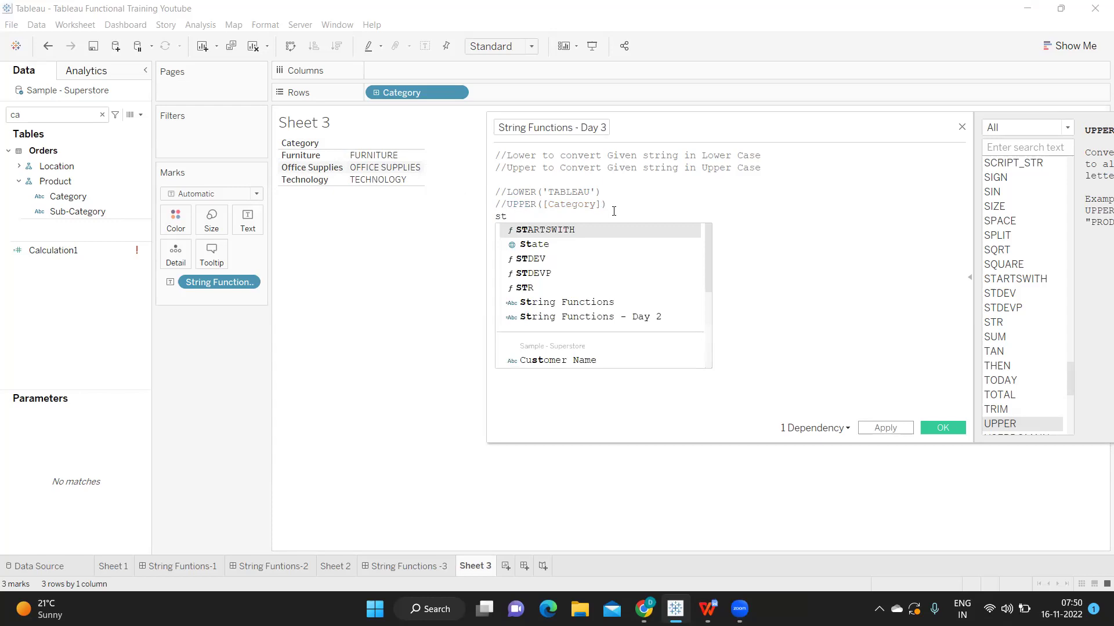
{"action": "key", "text": "Return"}
{"action": "key", "text": "Return"}
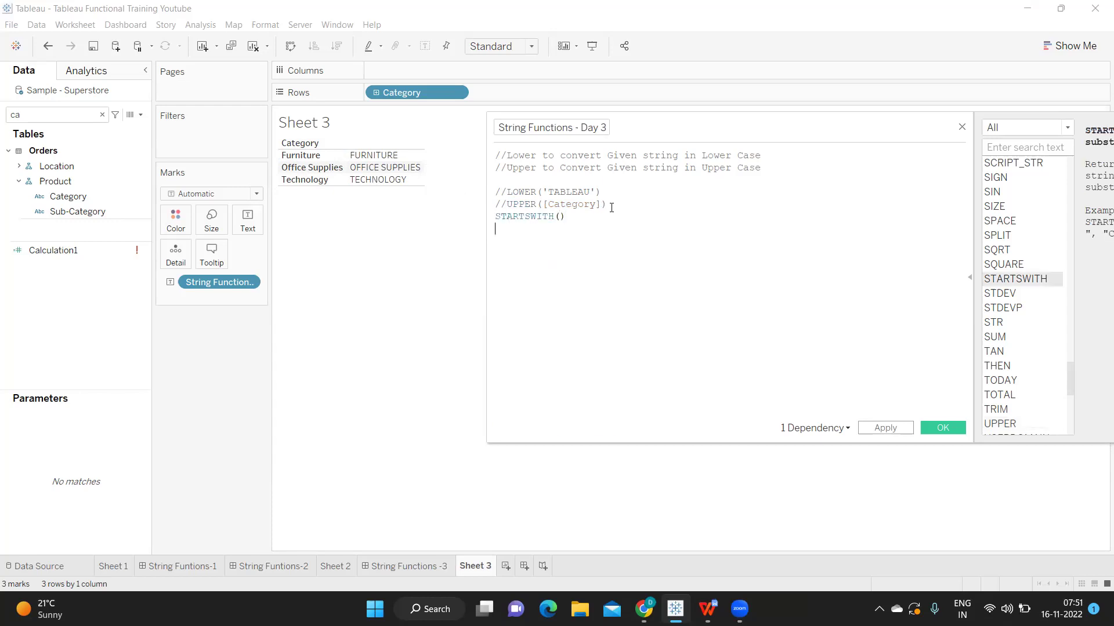
{"action": "type", "text": "end"}
{"action": "key", "text": "Return"}
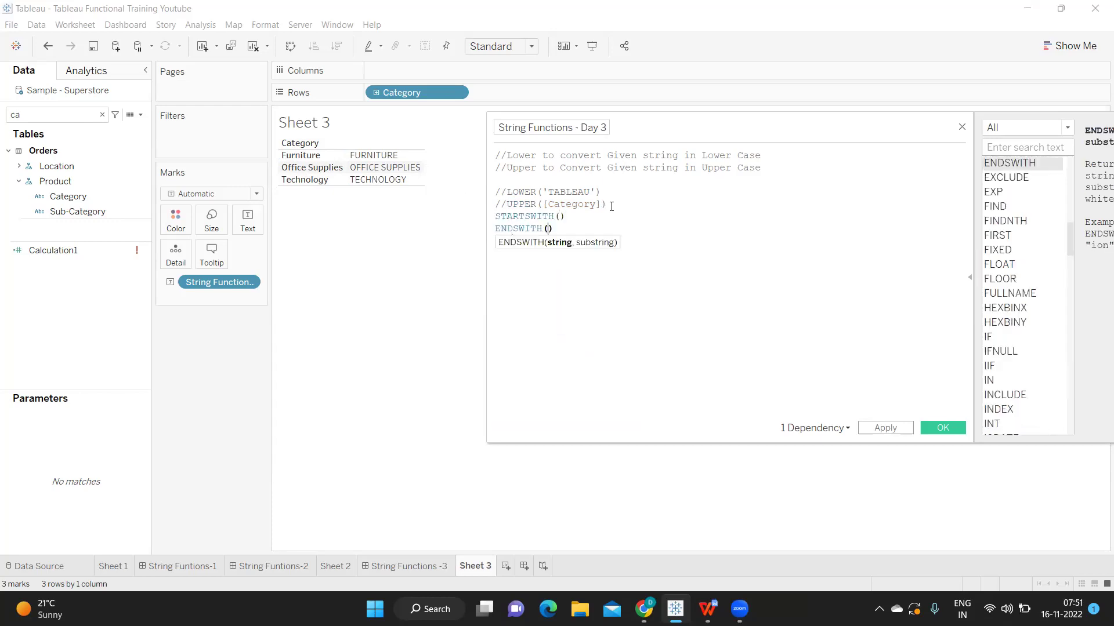
{"action": "left_click", "coordinate": [574, 229]}
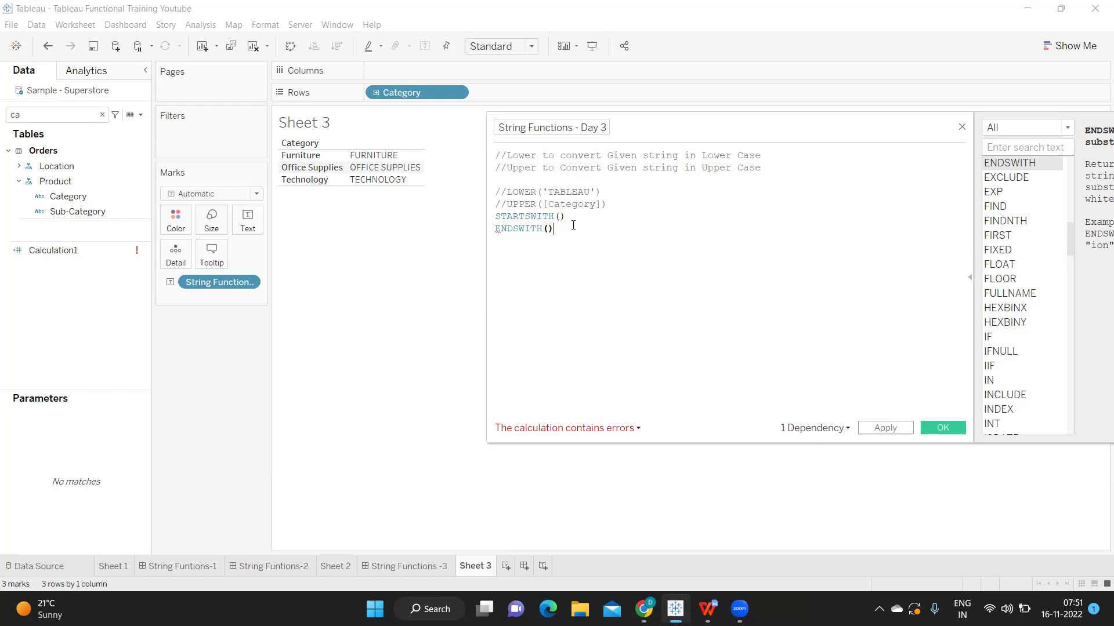
Review the STARTSWITH and ENDSWITH function descriptions in the editor's help.
{"action": "double_click", "coordinate": [512, 221]}
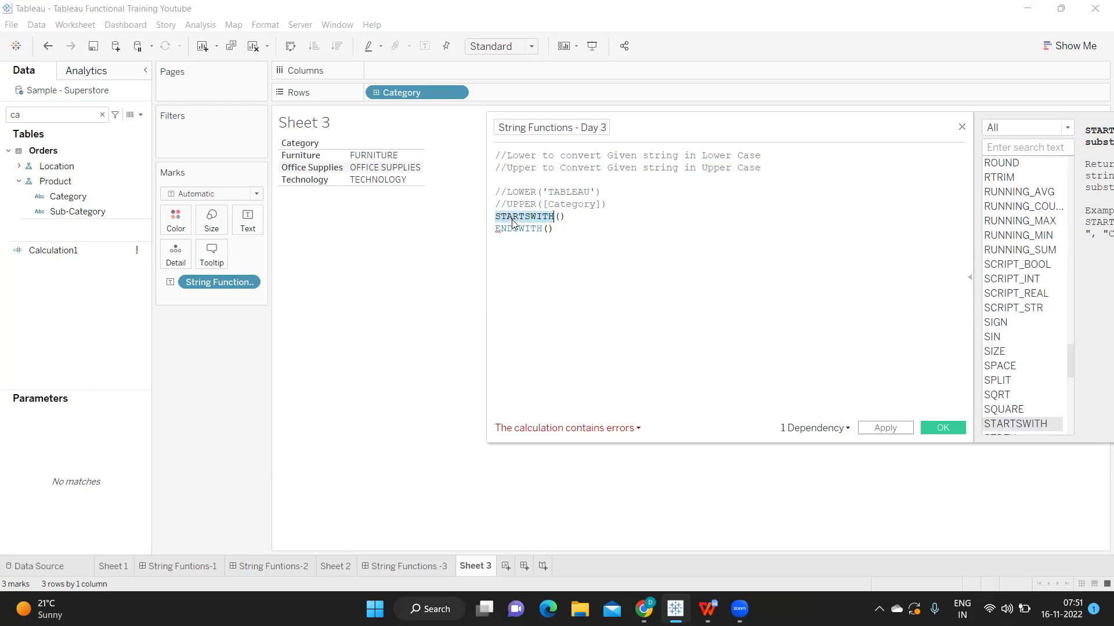
{"action": "double_click", "coordinate": [514, 230]}
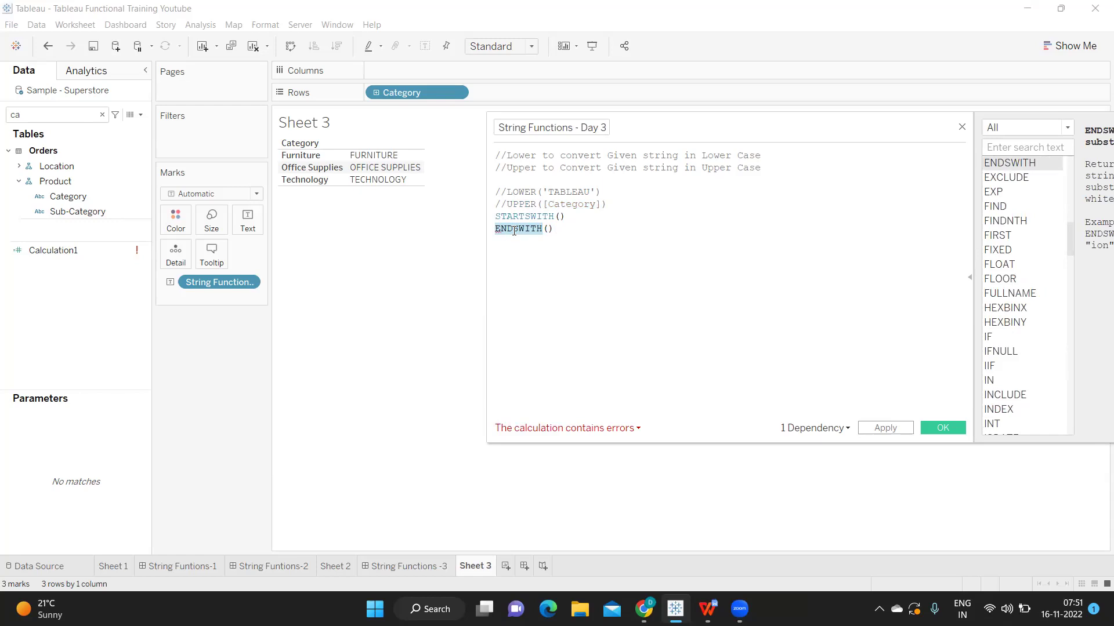
{"action": "left_click_drag", "start_coordinate": [666, 139], "coordinate": [421, 145]}
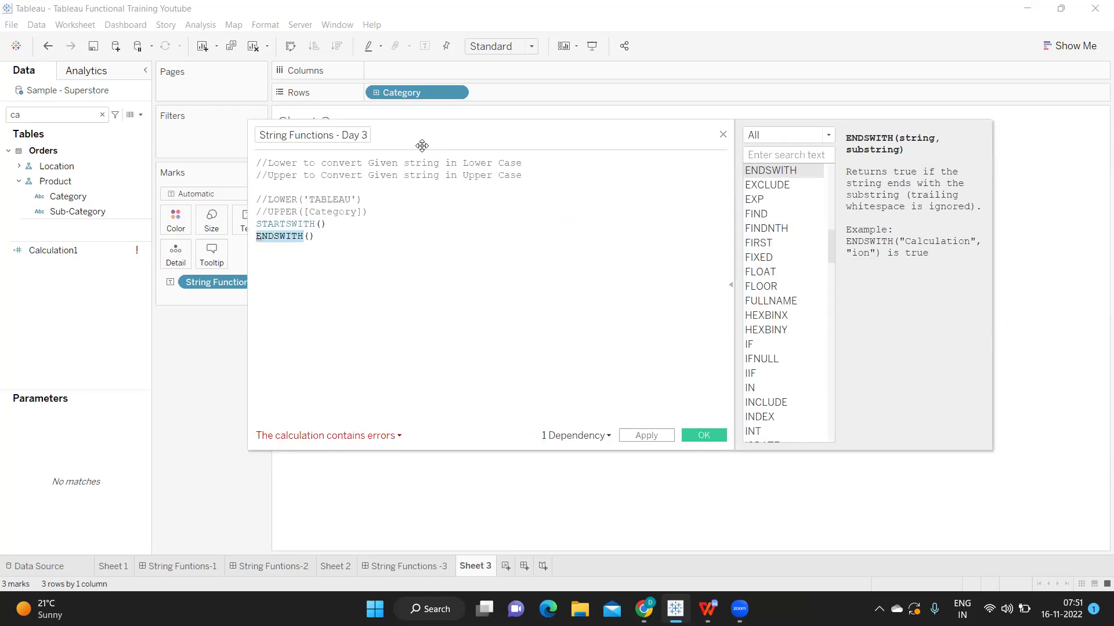
{"action": "left_click", "coordinate": [287, 223]}
{"action": "double_click", "coordinate": [287, 223]}
{"action": "double_click", "coordinate": [285, 237]}
{"action": "left_click_drag", "start_coordinate": [588, 141], "coordinate": [807, 155]}
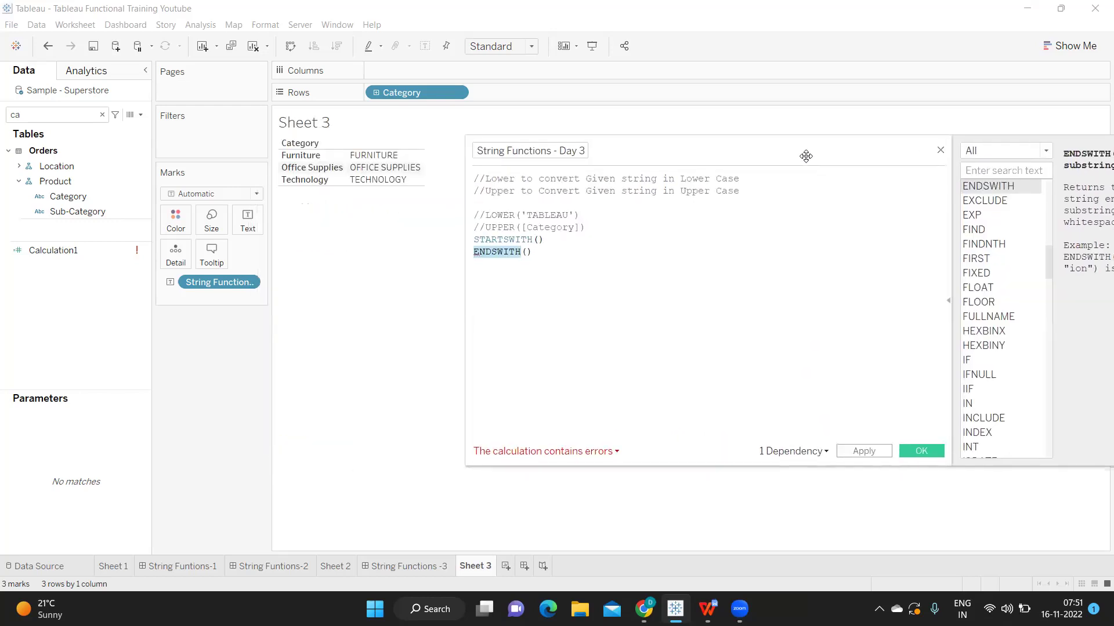
{"action": "left_click", "coordinate": [474, 253]}
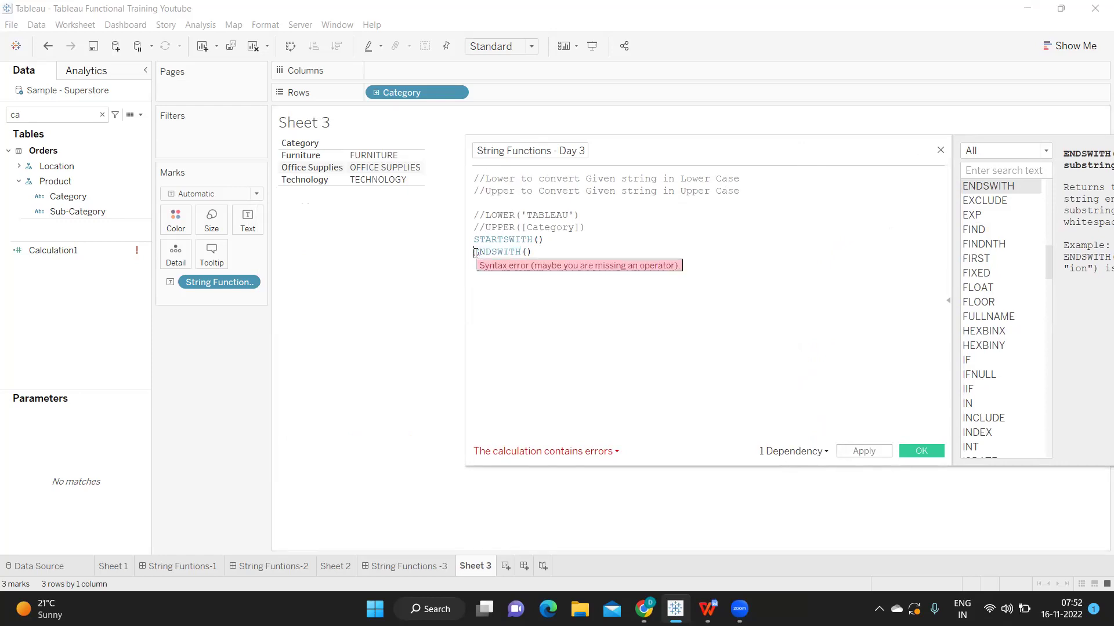
Comment out ENDSWITH and fill in STARTSWITH('tableau','ta').
{"action": "type", "text": "//"}
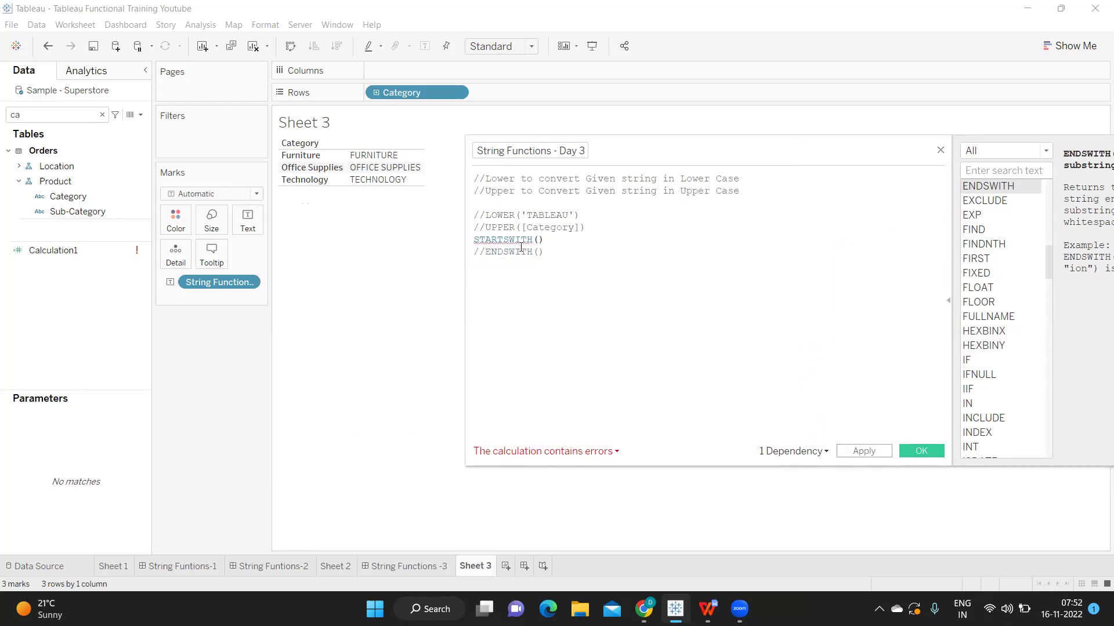
{"action": "left_click", "coordinate": [555, 236]}
{"action": "key", "text": "BackSpace"}
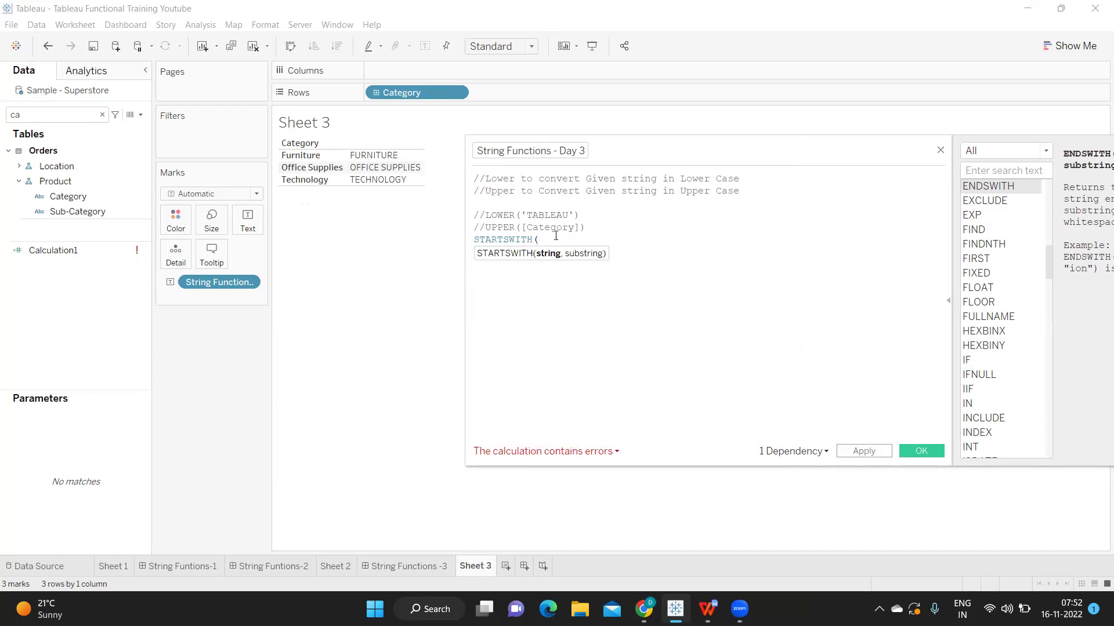
{"action": "type", "text": "'tableau',"}
{"action": "type", "text": "'"}
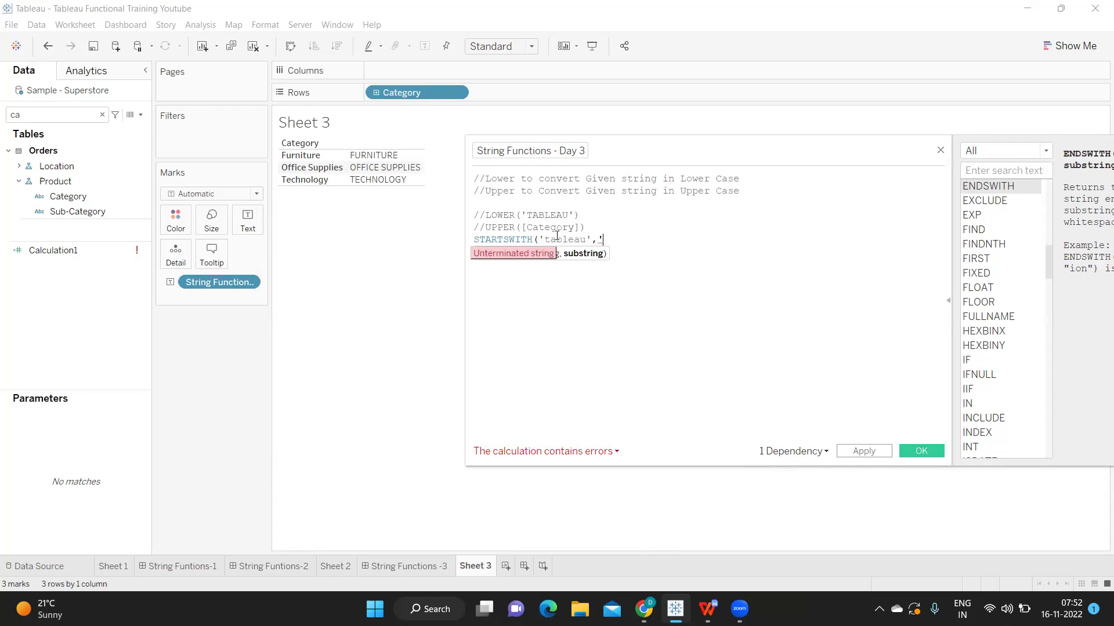
{"action": "type", "text": "ta"}
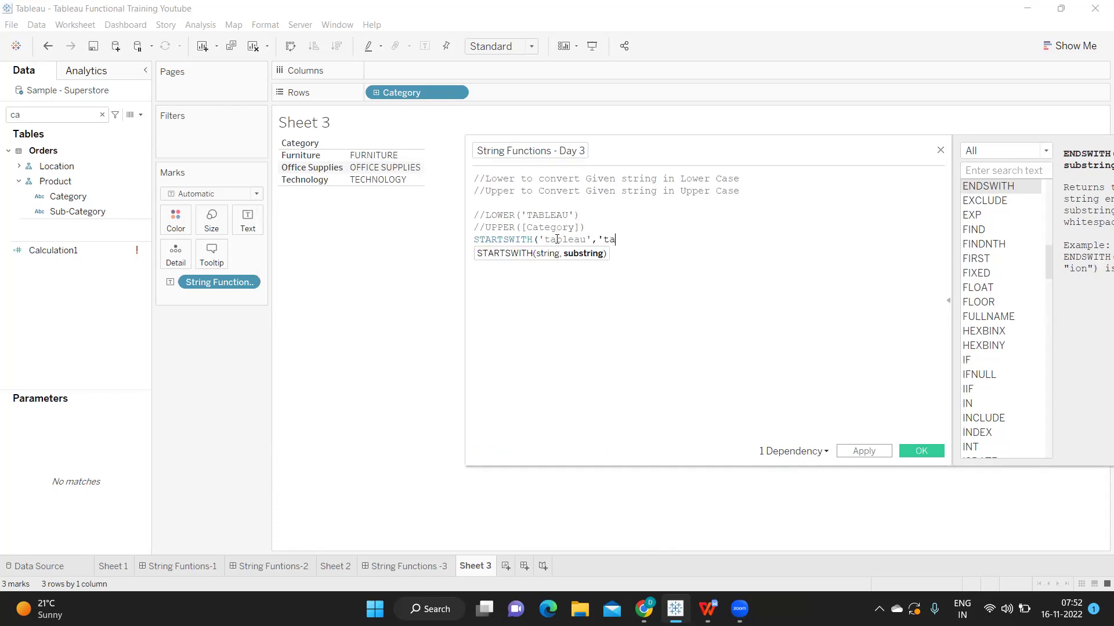
{"action": "type", "text": "'"}
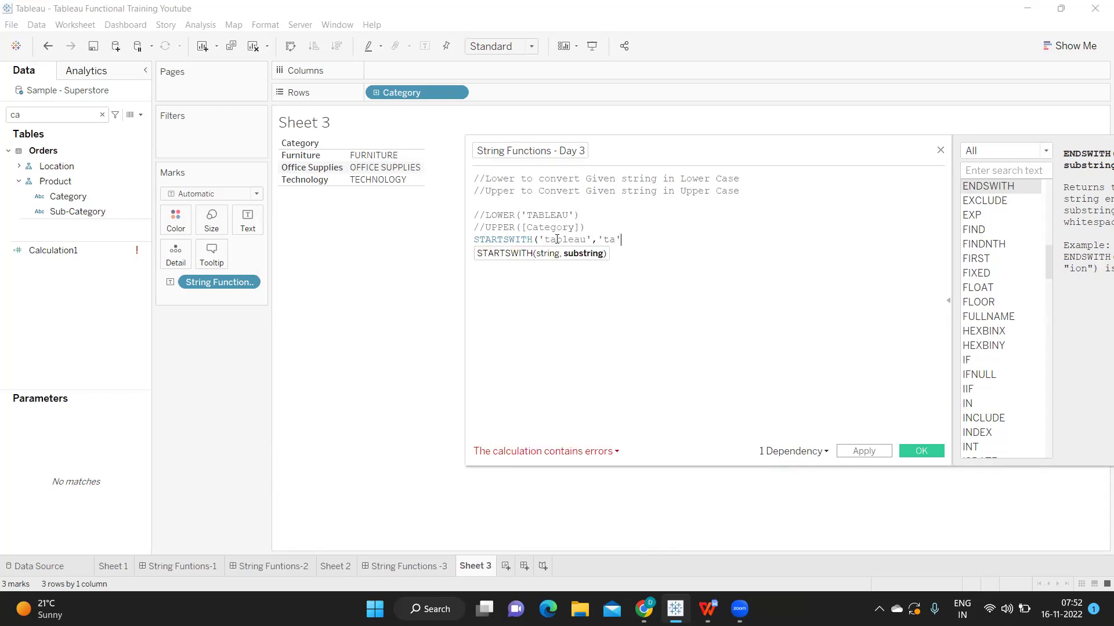
{"action": "type", "text": ")"}
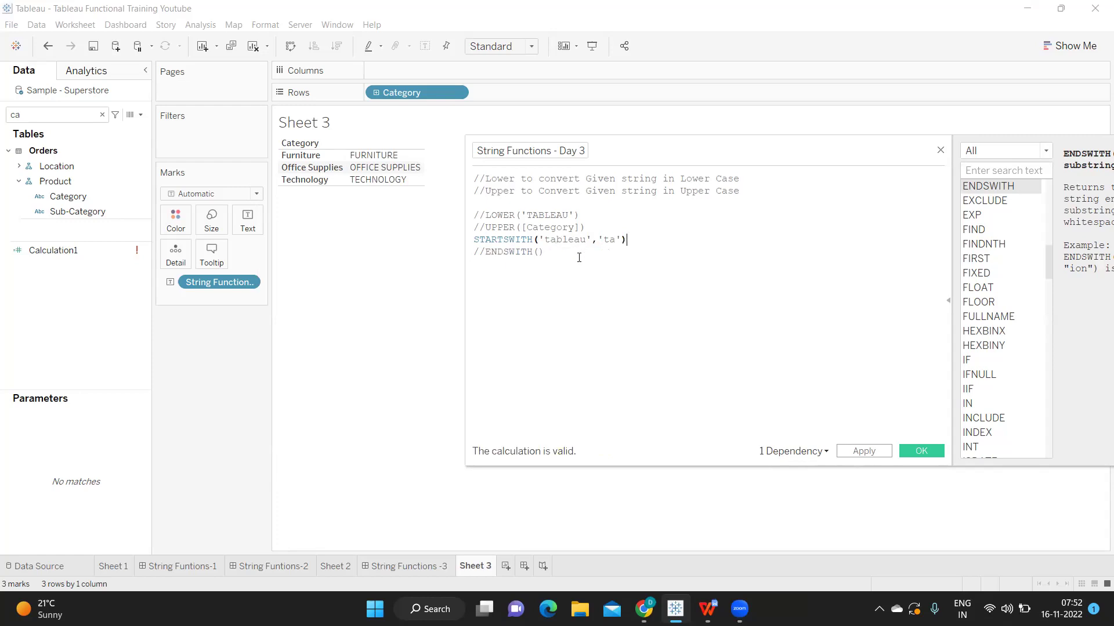
{"action": "left_click_drag", "start_coordinate": [540, 239], "coordinate": [588, 239]}
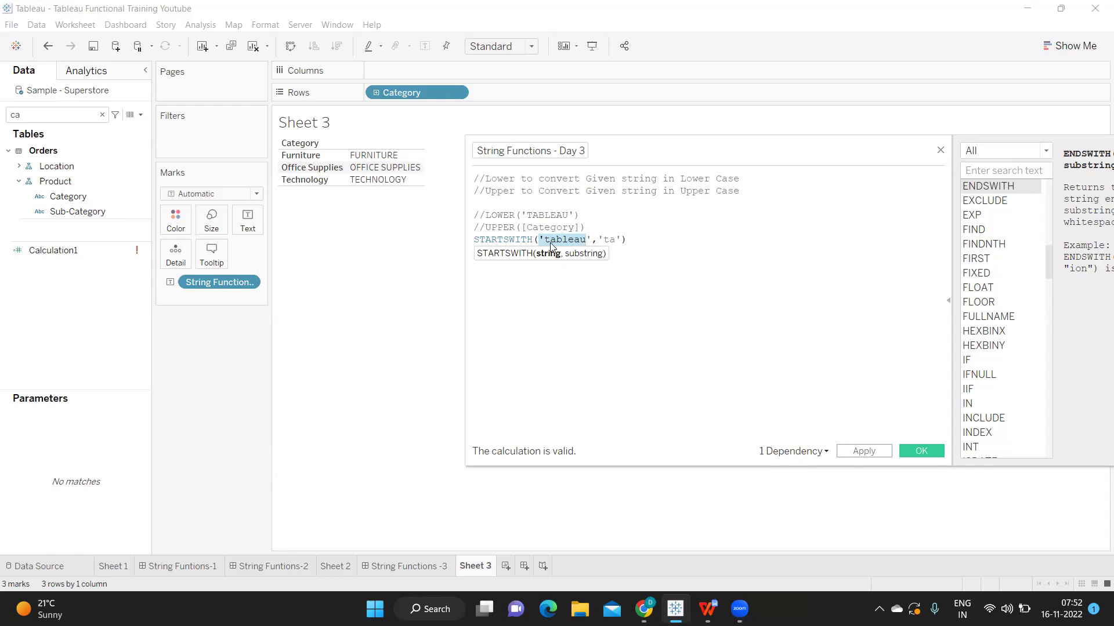
{"action": "left_click", "coordinate": [604, 239]}
{"action": "left_click_drag", "start_coordinate": [607, 240], "coordinate": [615, 241]}
{"action": "key", "text": "End"}
Add a //ENDSWITH() line and a '//= /True/FALSE' note, then apply to show True.
{"action": "key", "text": "Return"}
{"action": "type", "text": "//ENDSWITH()"}
{"action": "left_click", "coordinate": [637, 239]}
{"action": "type", "text": "= /Tr"}
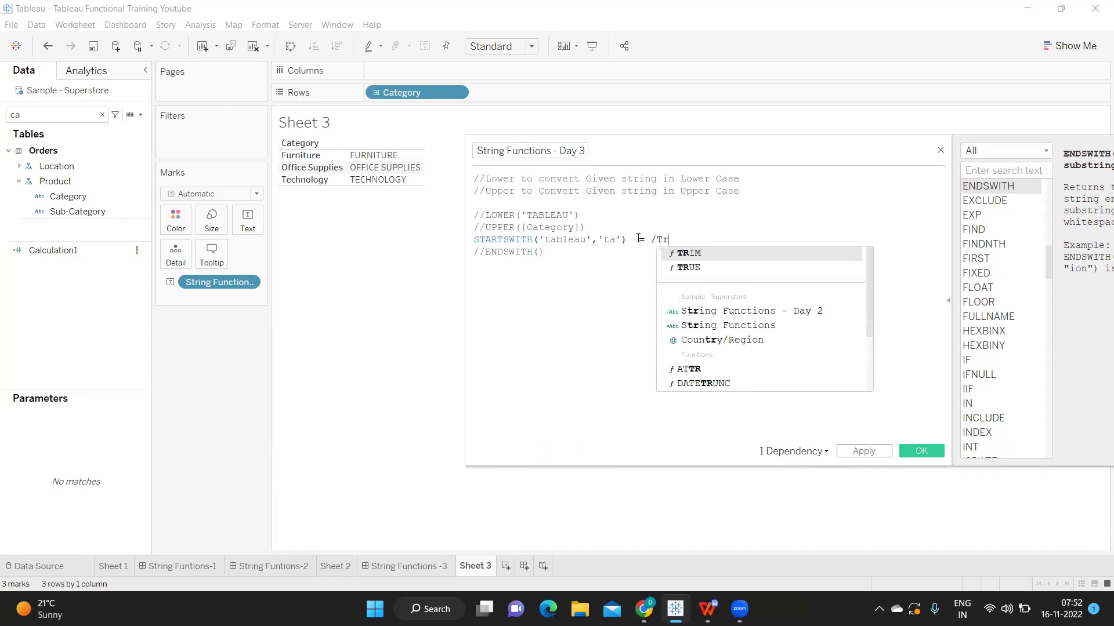
{"action": "type", "text": "ue/FALSE"}
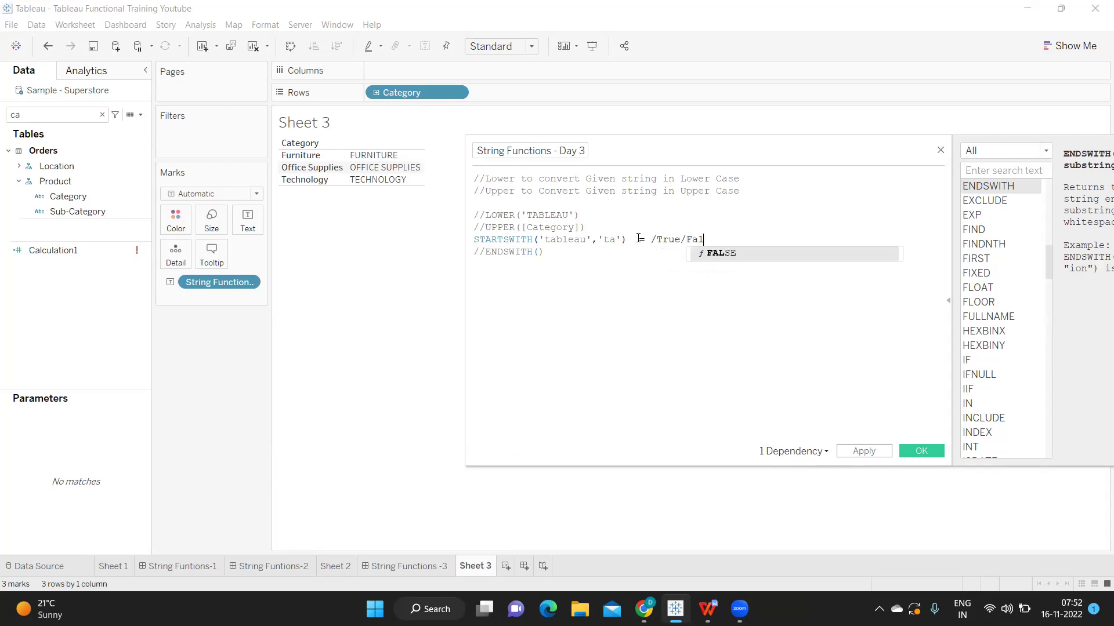
{"action": "left_click", "coordinate": [638, 239]}
{"action": "type", "text": "//"}
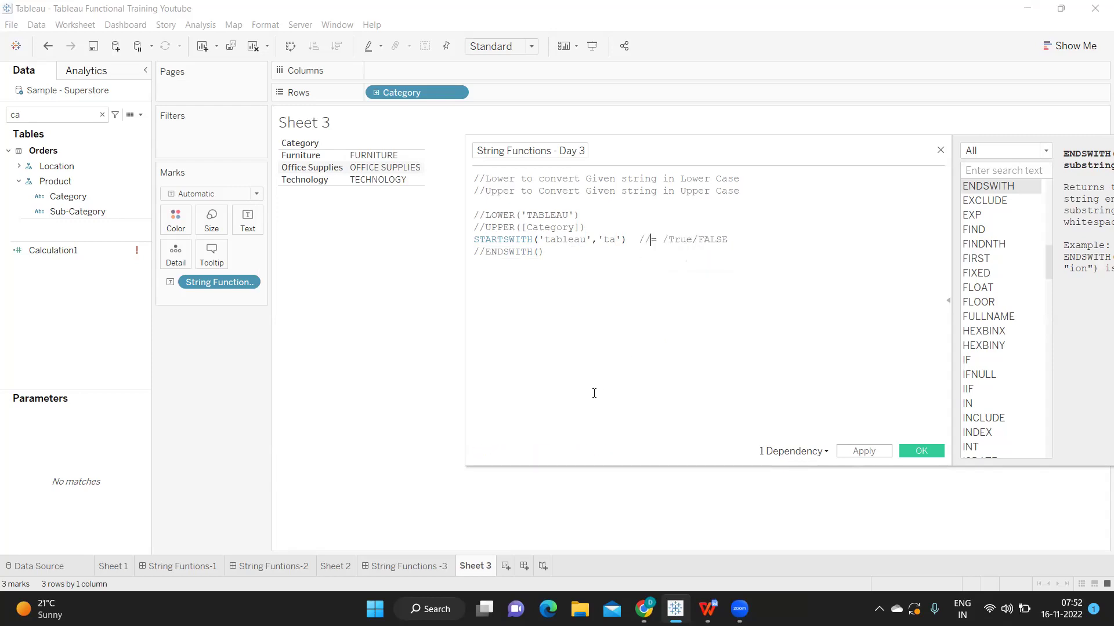
{"action": "left_click", "coordinate": [864, 451]}
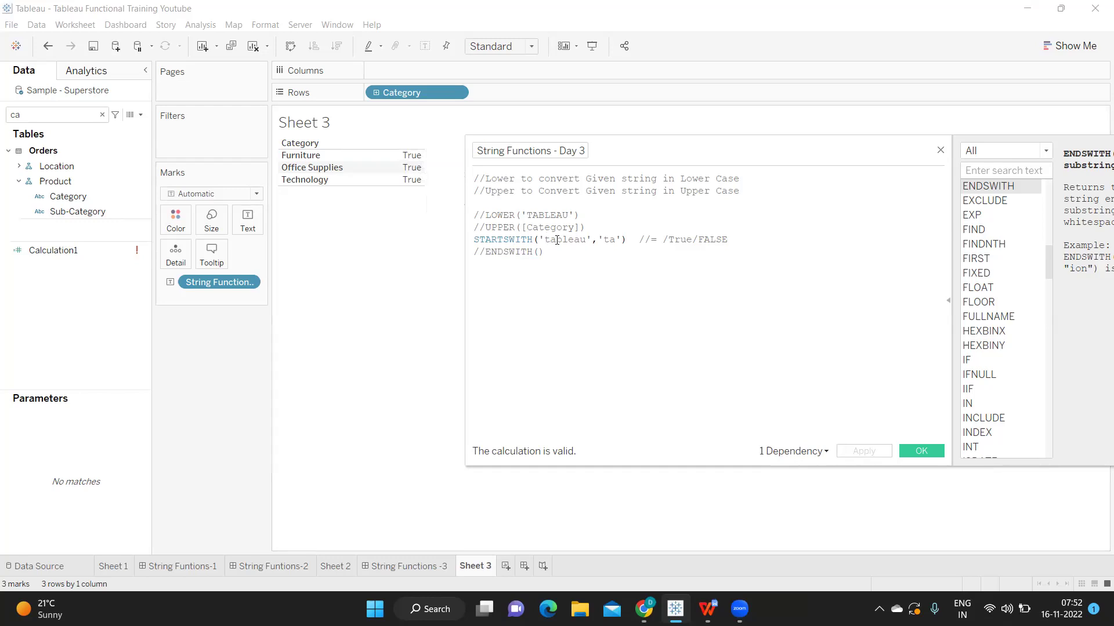
Change the substring to 'TA' and apply, turning the results False.
{"action": "double_click", "coordinate": [608, 239]}
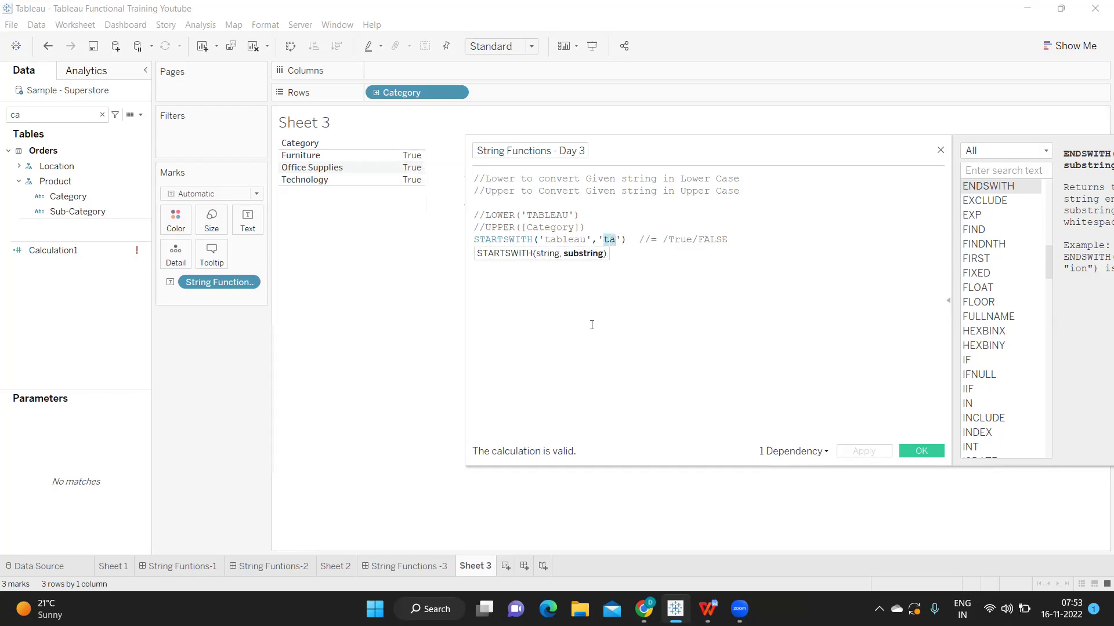
{"action": "type", "text": "TA"}
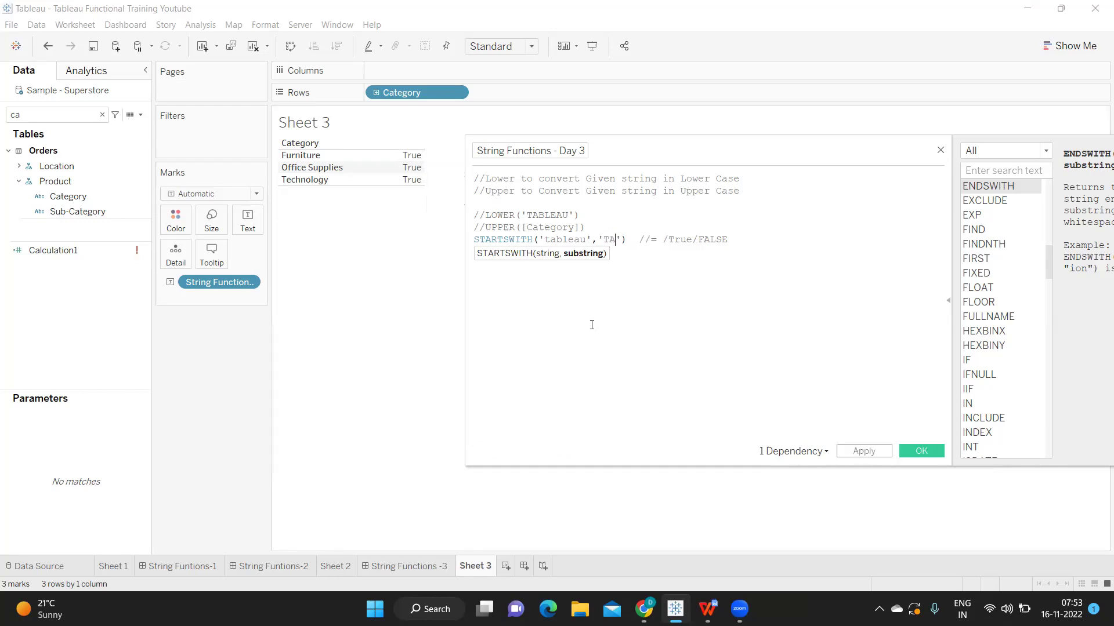
{"action": "key", "text": "Return"}
{"action": "type", "text": "//ENDSWITH()"}
{"action": "left_click", "coordinate": [870, 451]}
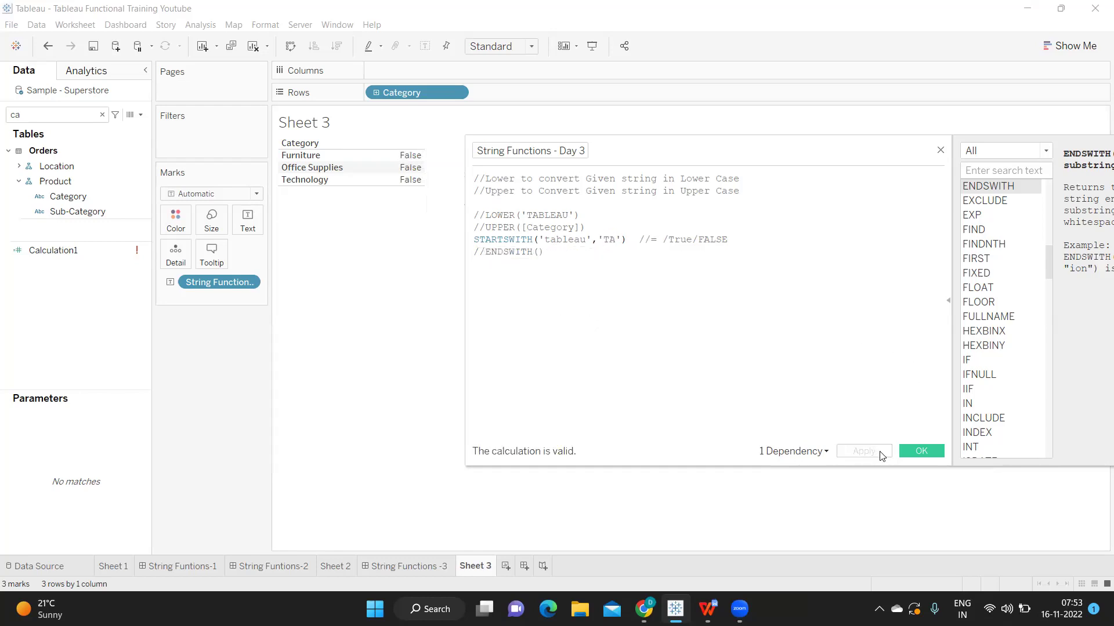
Wrap 'tableau' in UPPER() and apply so every category shows True.
{"action": "left_click", "coordinate": [539, 239]}
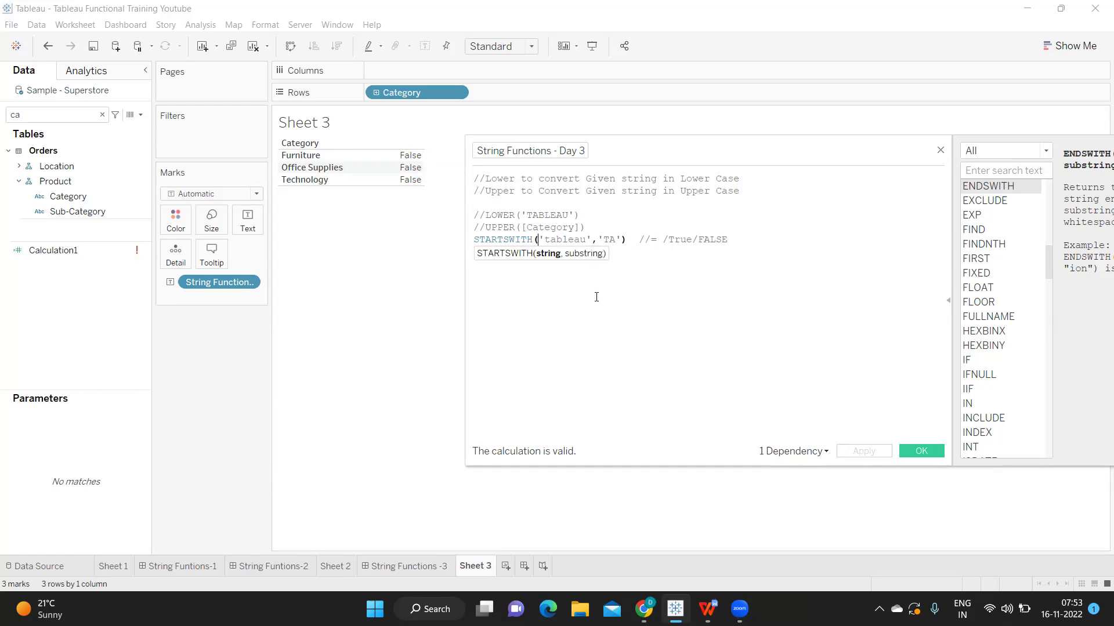
{"action": "type", "text": "UPPER"}
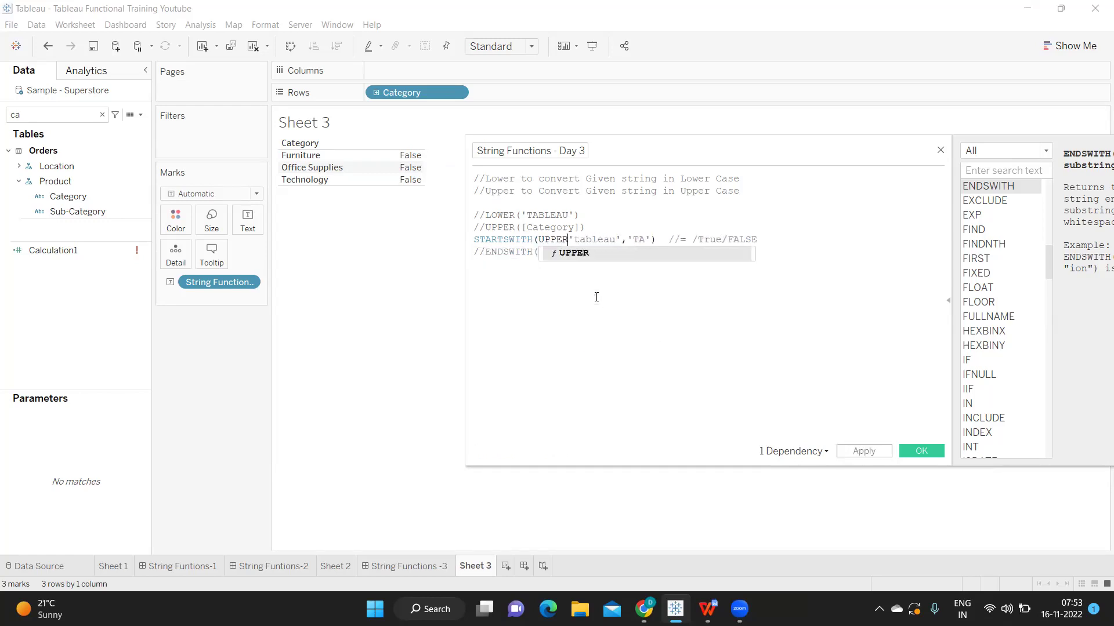
{"action": "type", "text": "("}
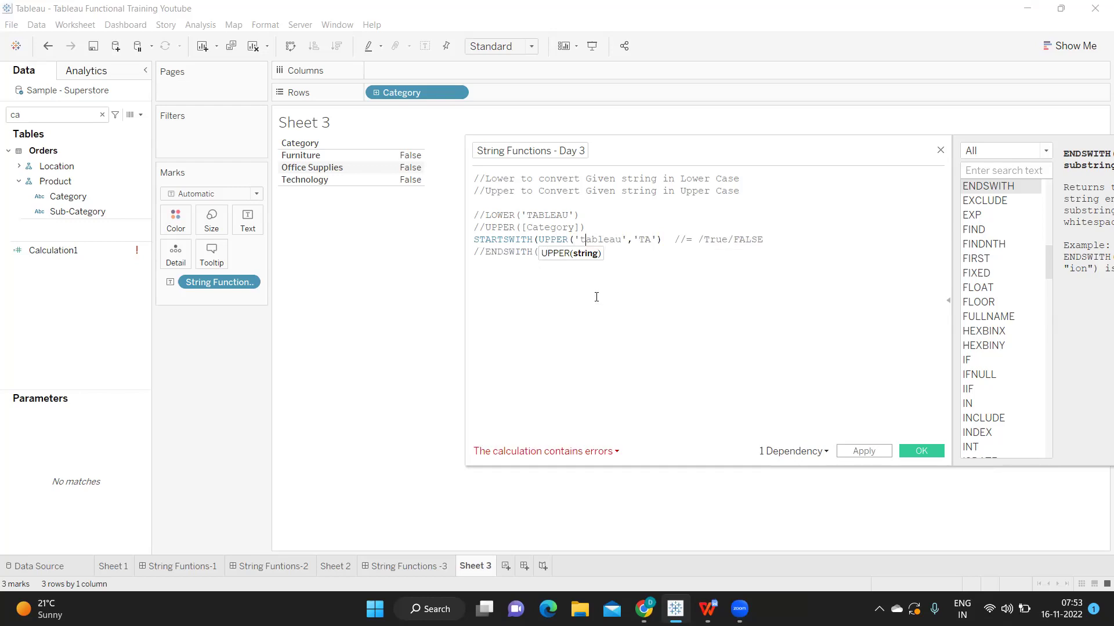
{"action": "type", "text": ")"}
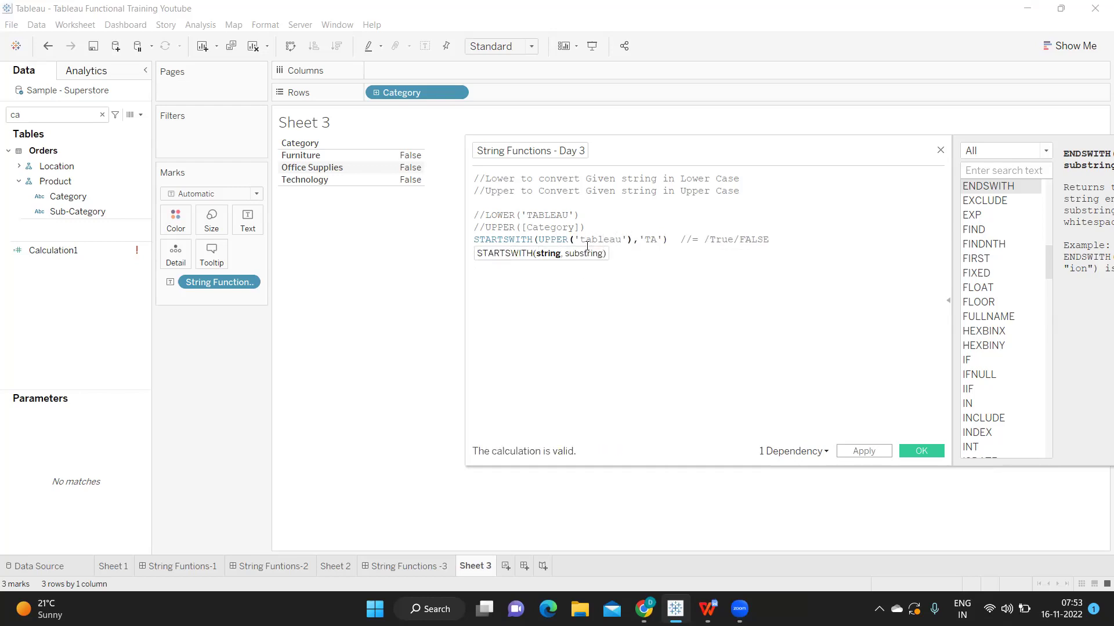
{"action": "double_click", "coordinate": [600, 240]}
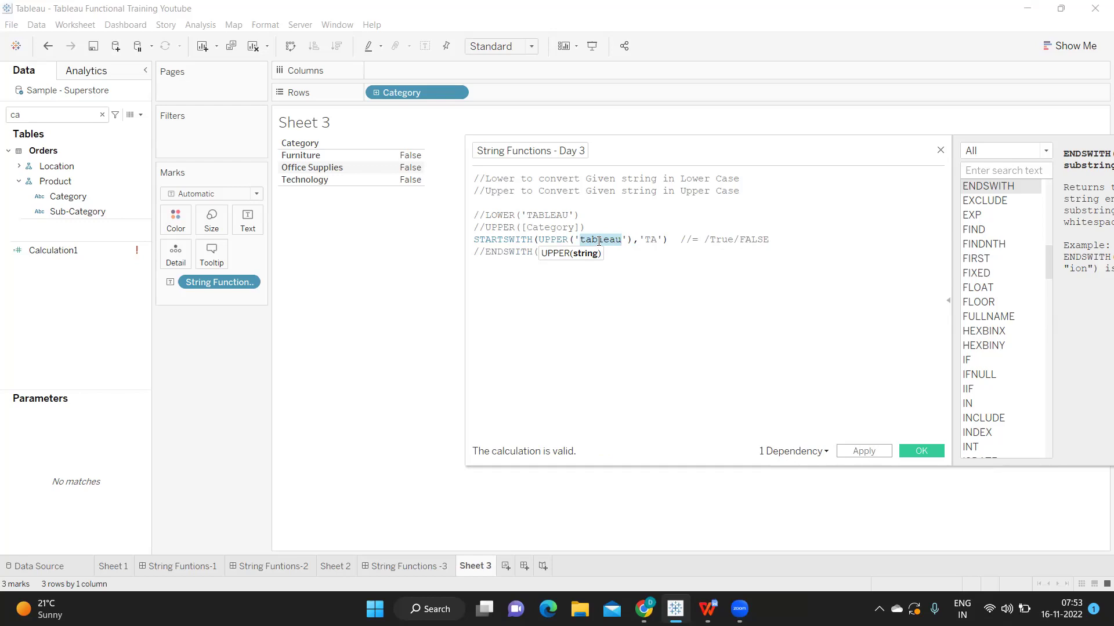
{"action": "left_click_drag", "start_coordinate": [639, 239], "coordinate": [662, 240]}
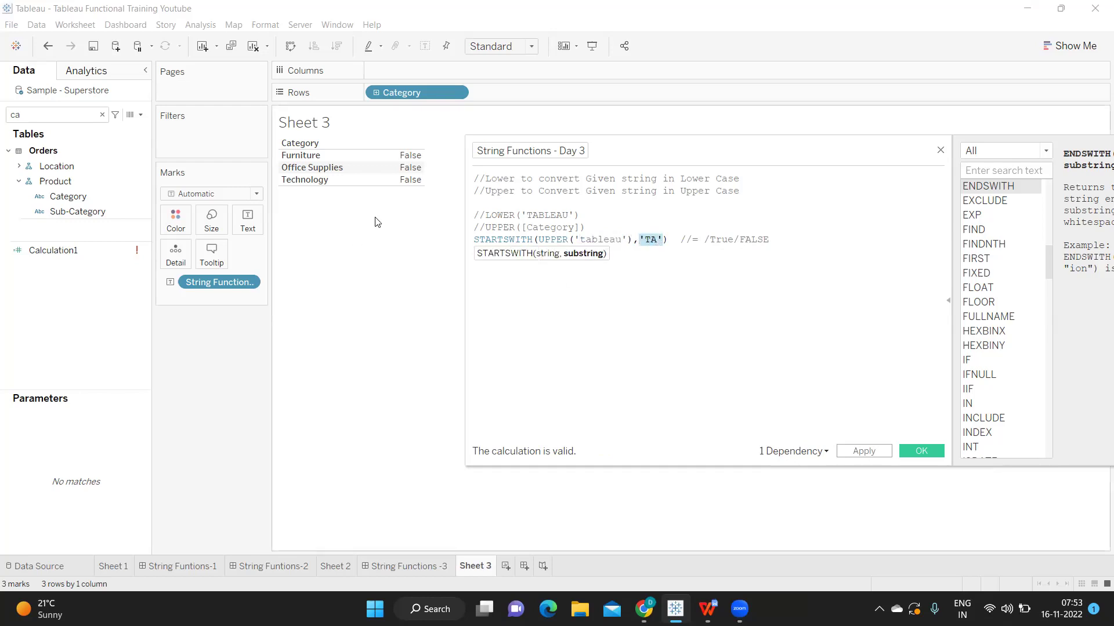
{"action": "left_click", "coordinate": [850, 452]}
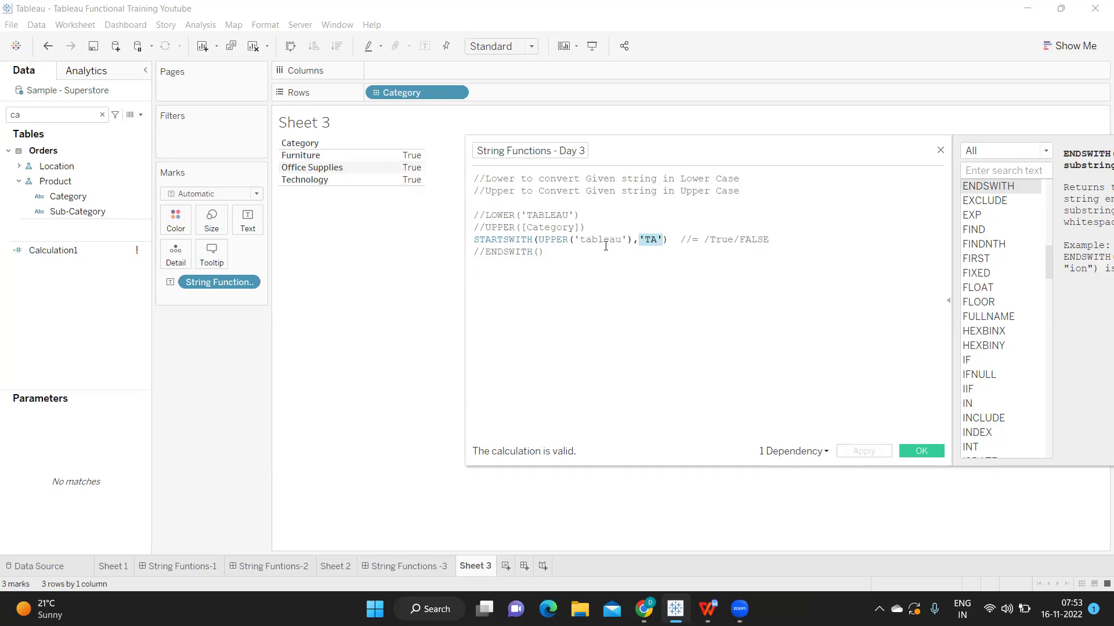
Comment out the STARTSWITH(UPPER('tableau'),'TA') line and start a new line.
{"action": "left_click", "coordinate": [475, 239]}
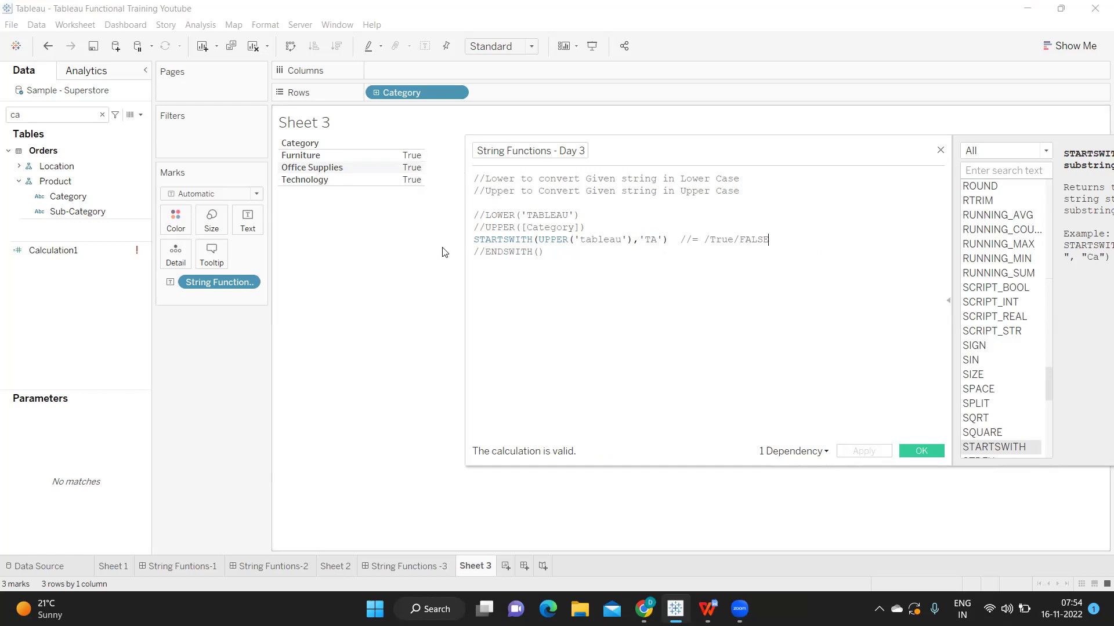
{"action": "left_click", "coordinate": [476, 240]}
{"action": "type", "text": "//"}
{"action": "left_click", "coordinate": [824, 244]}
{"action": "key", "text": "Return"}
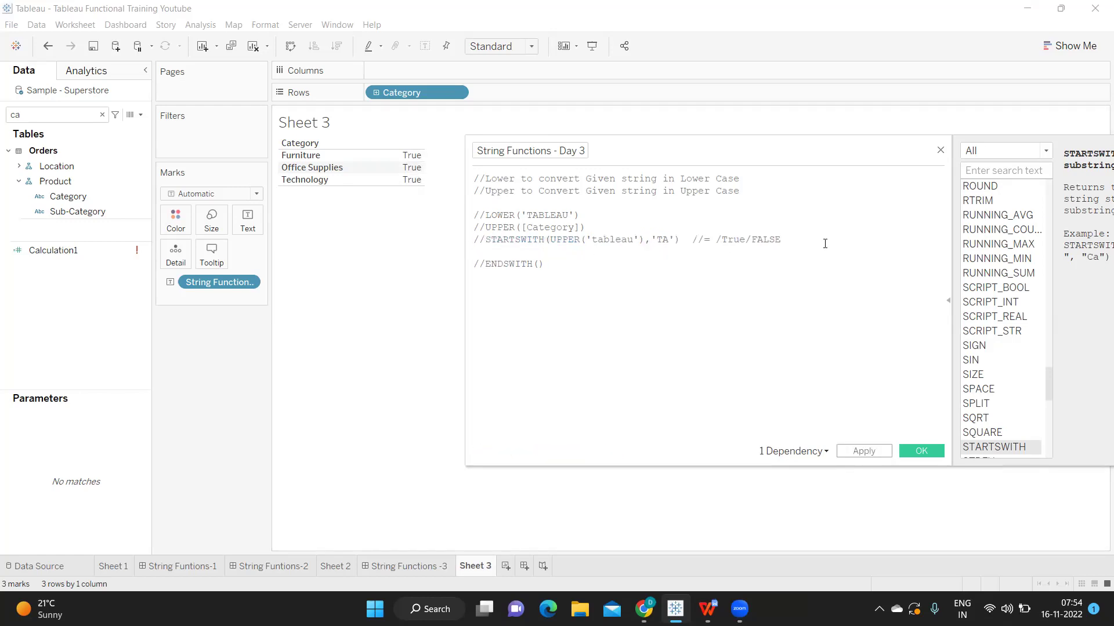
Begin a new STARTSWITH([Category], line using autocomplete.
{"action": "type", "text": "sta"}
{"action": "key", "text": "Return"}
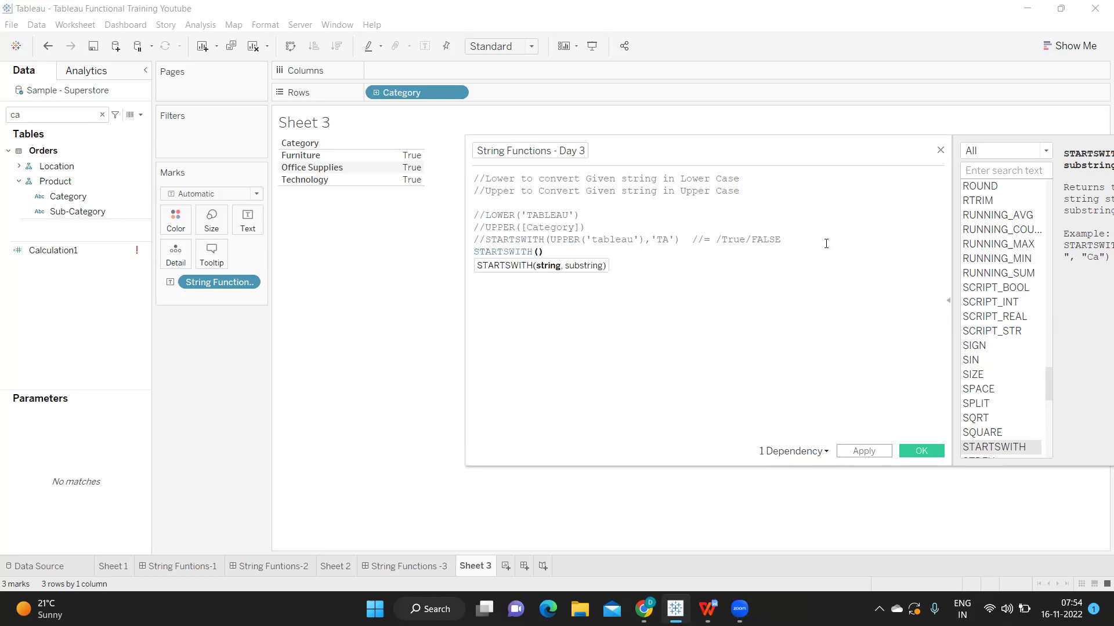
{"action": "type", "text": "'"}
{"action": "key", "text": "BackSpace"}
{"action": "type", "text": "CA"}
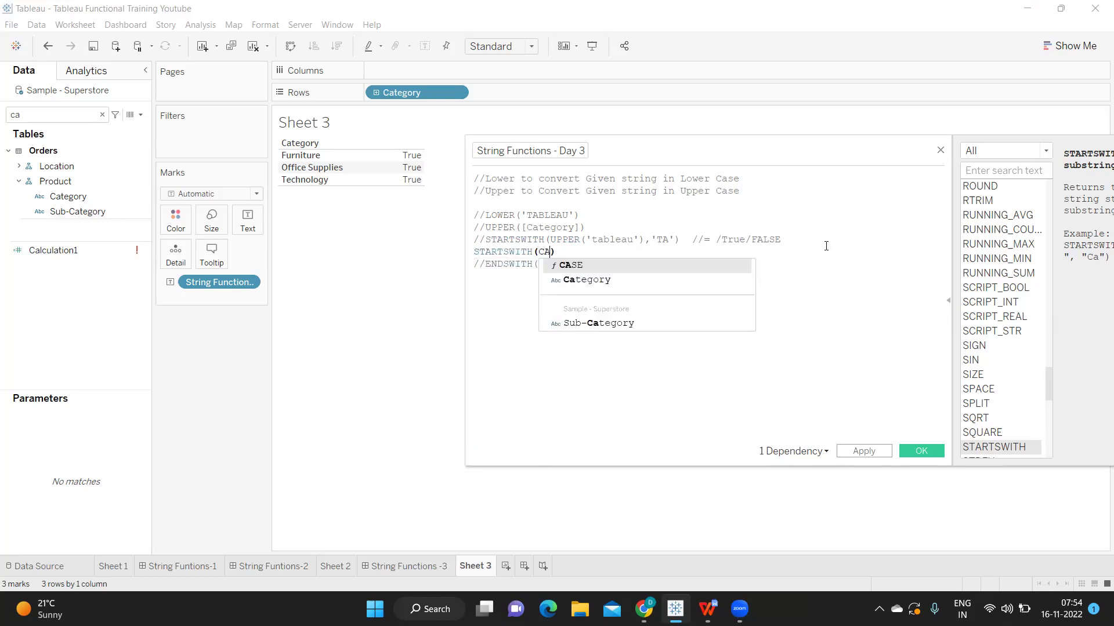
{"action": "key", "text": "Down"}
{"action": "key", "text": "Return"}
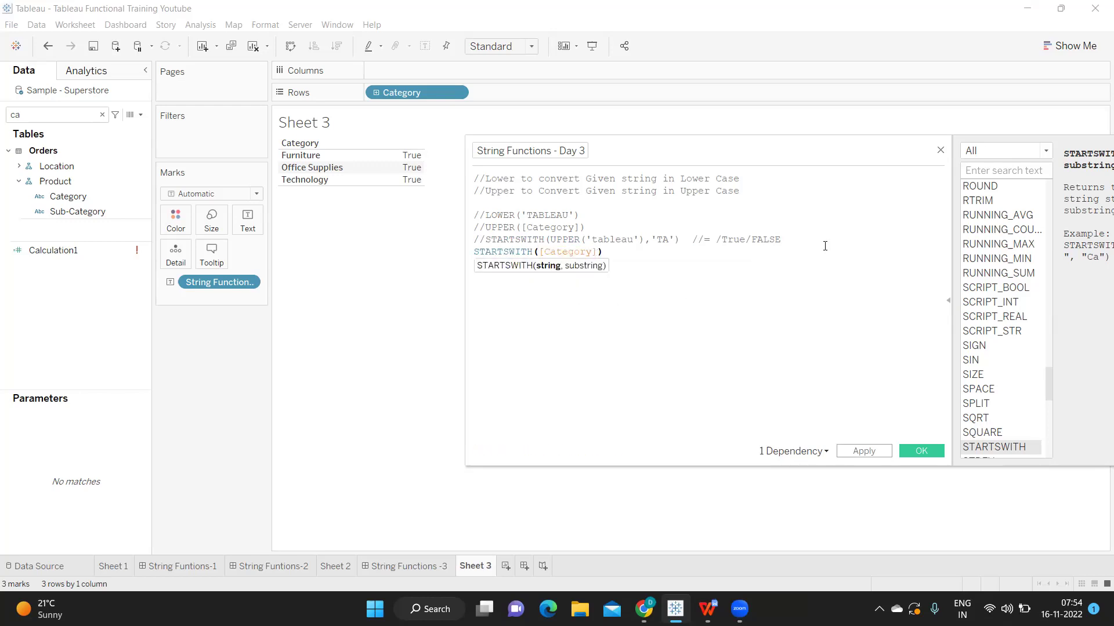
{"action": "type", "text": ","}
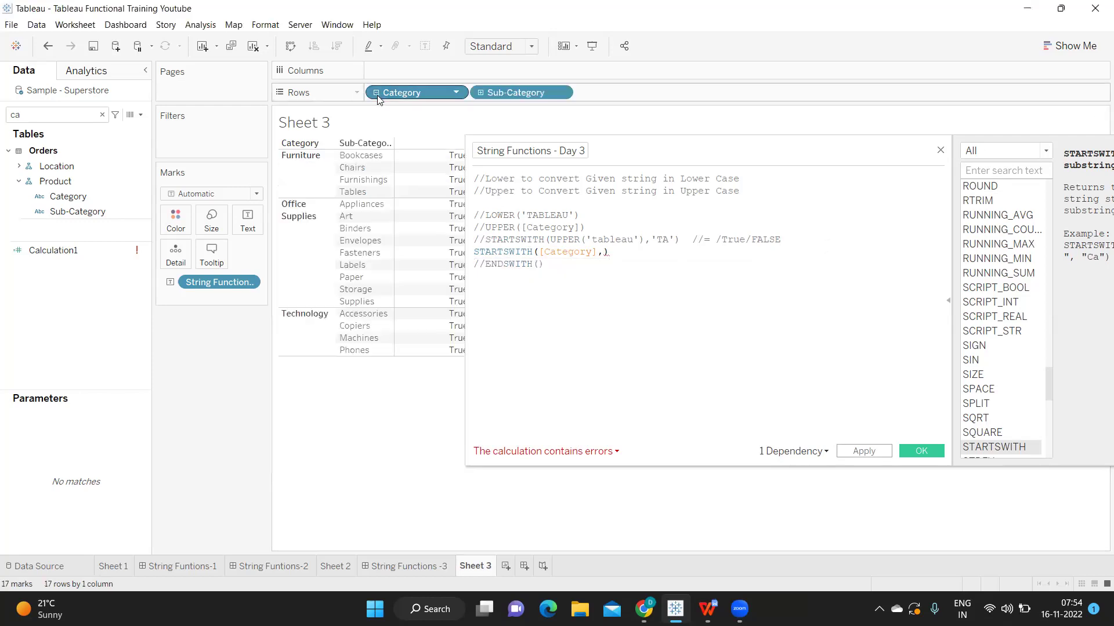
Remove Category from Rows and finish STARTSWITH's second argument as 'A'.
{"action": "left_click_drag", "start_coordinate": [378, 99], "coordinate": [281, 420]}
{"action": "mouse_move", "coordinate": [362, 248]}
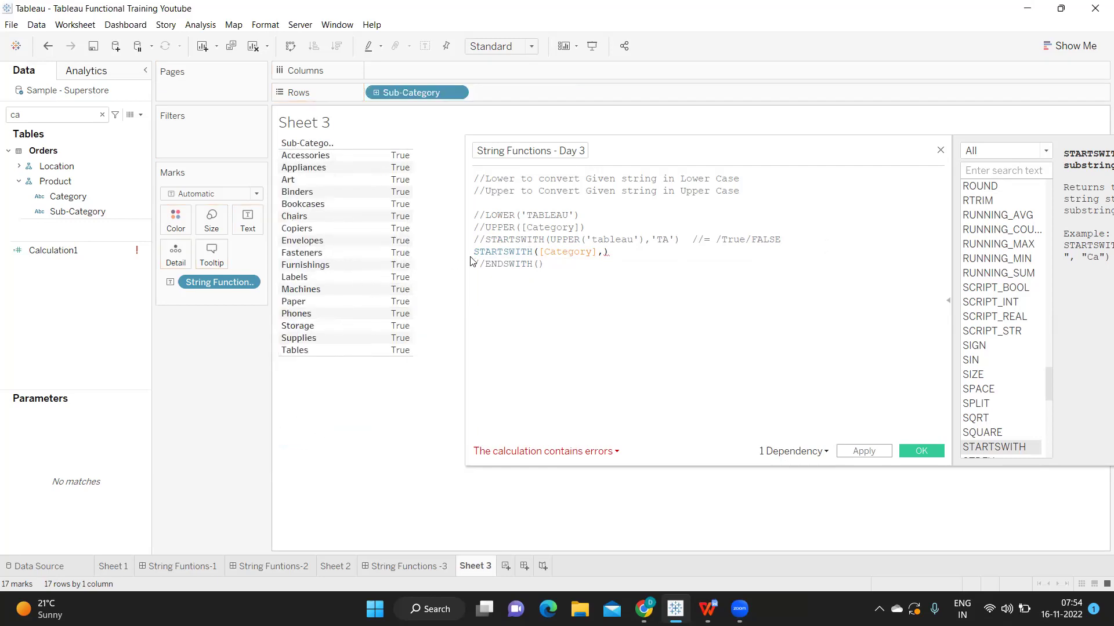
{"action": "mouse_move", "coordinate": [615, 271]}
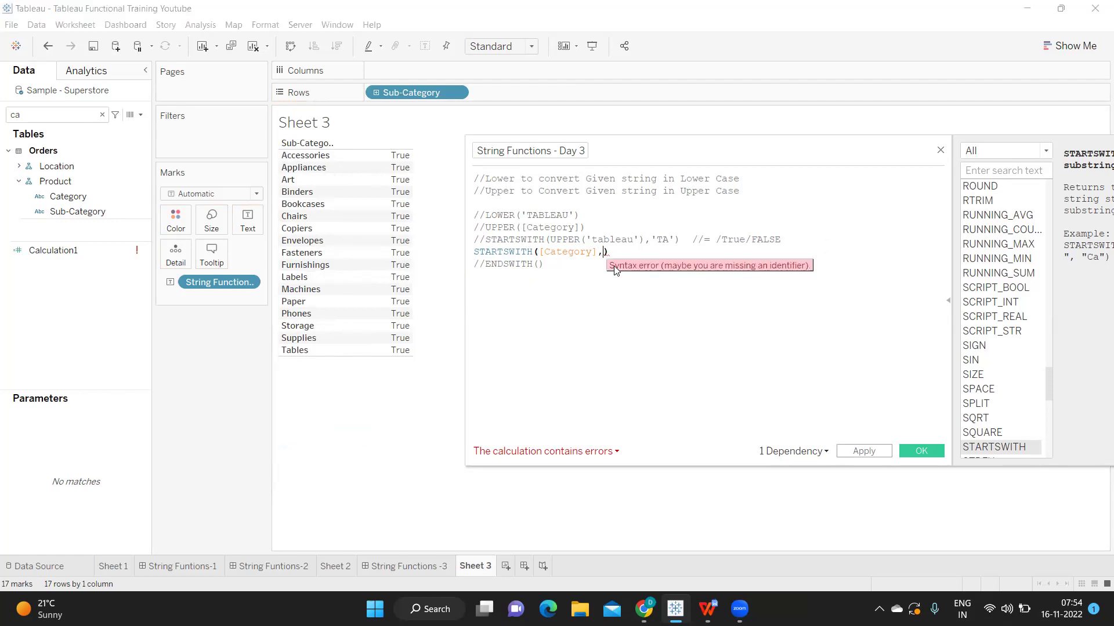
{"action": "type", "text": "'"}
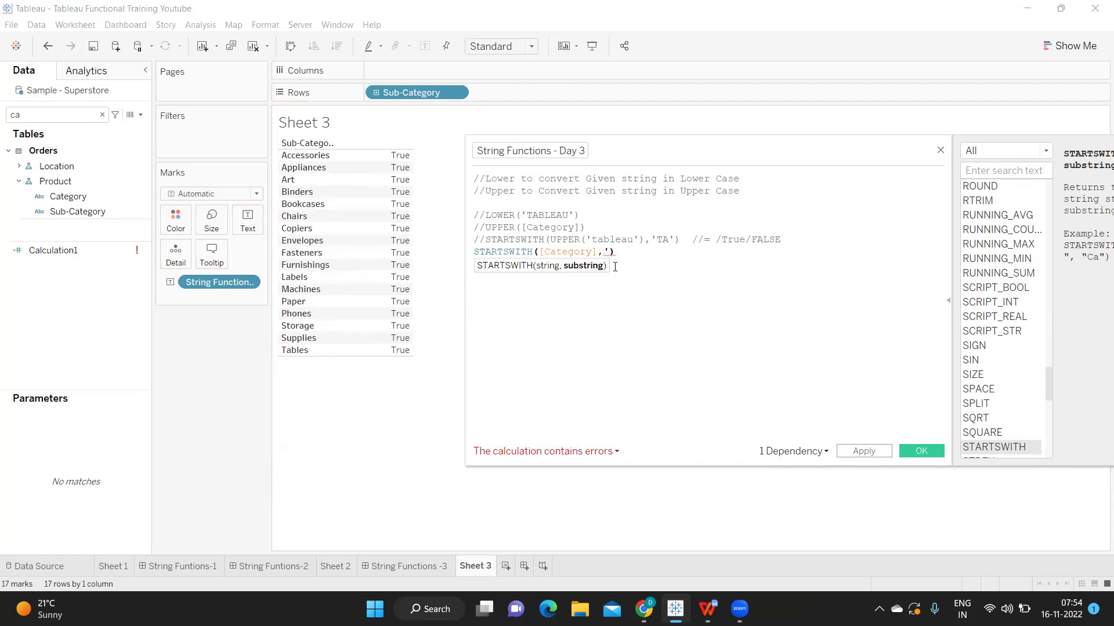
{"action": "type", "text": "a"}
{"action": "key", "text": "BackSpace"}
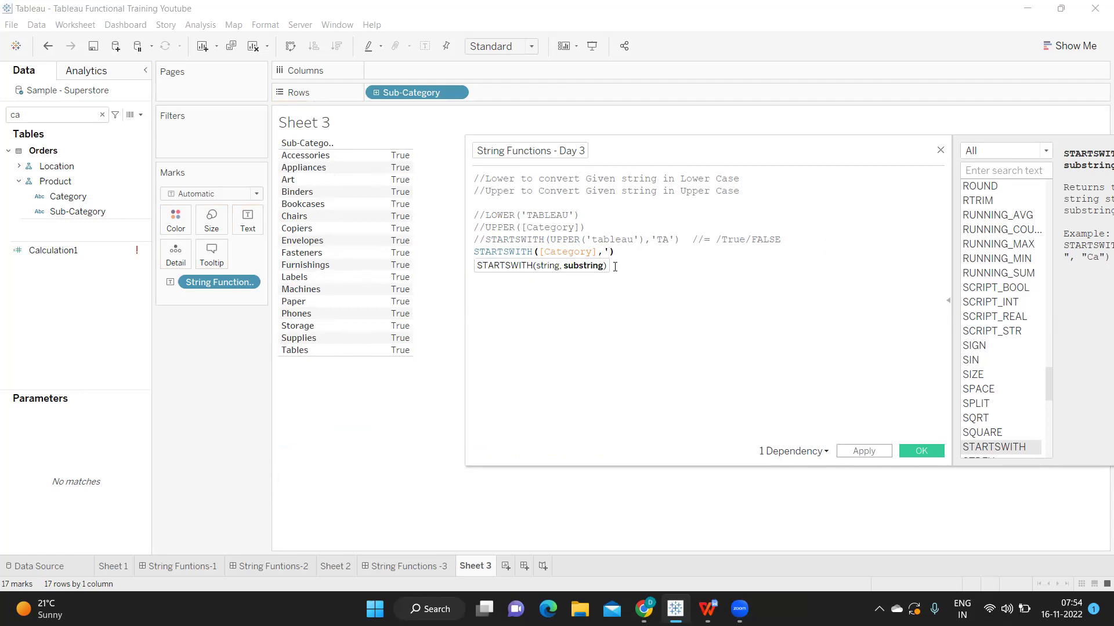
{"action": "type", "text": "A;"}
{"action": "key", "text": "BackSpace"}
{"action": "type", "text": "'"}
Wrap the field as STARTSWITH(UPPER([Category]),'A') and apply it, turning every row False.
{"action": "left_click", "coordinate": [542, 254]}
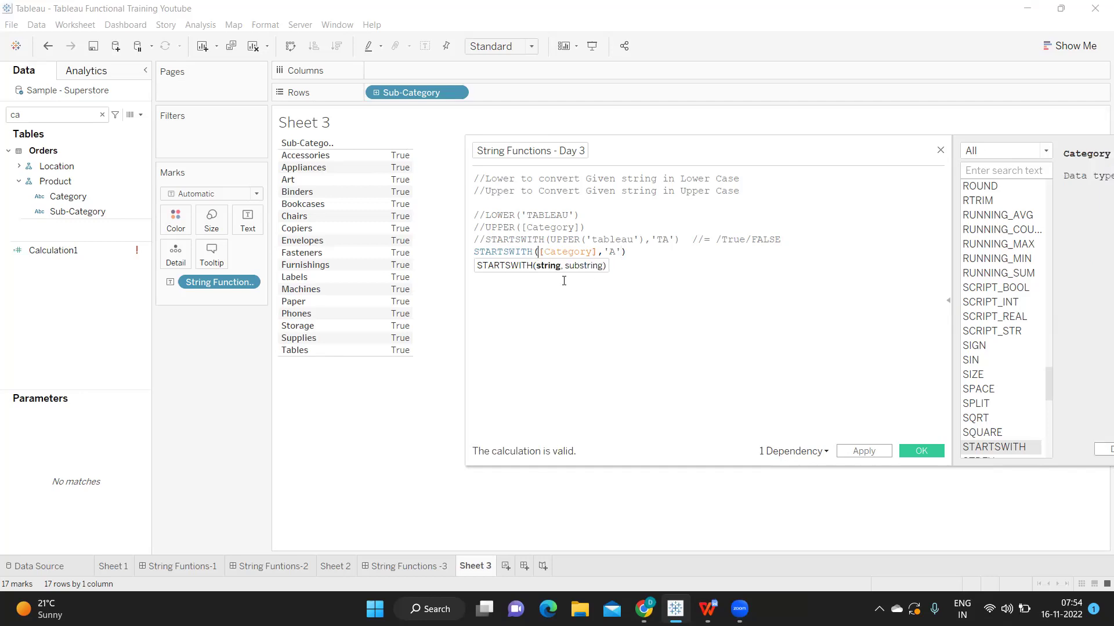
{"action": "type", "text": "UPPER"}
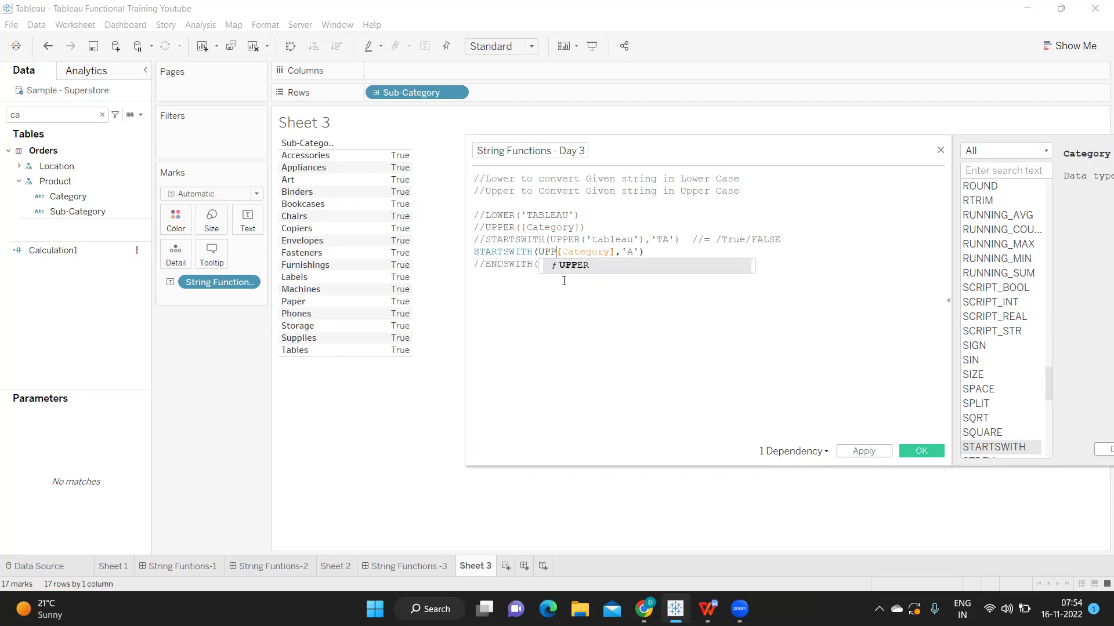
{"action": "type", "text": "("}
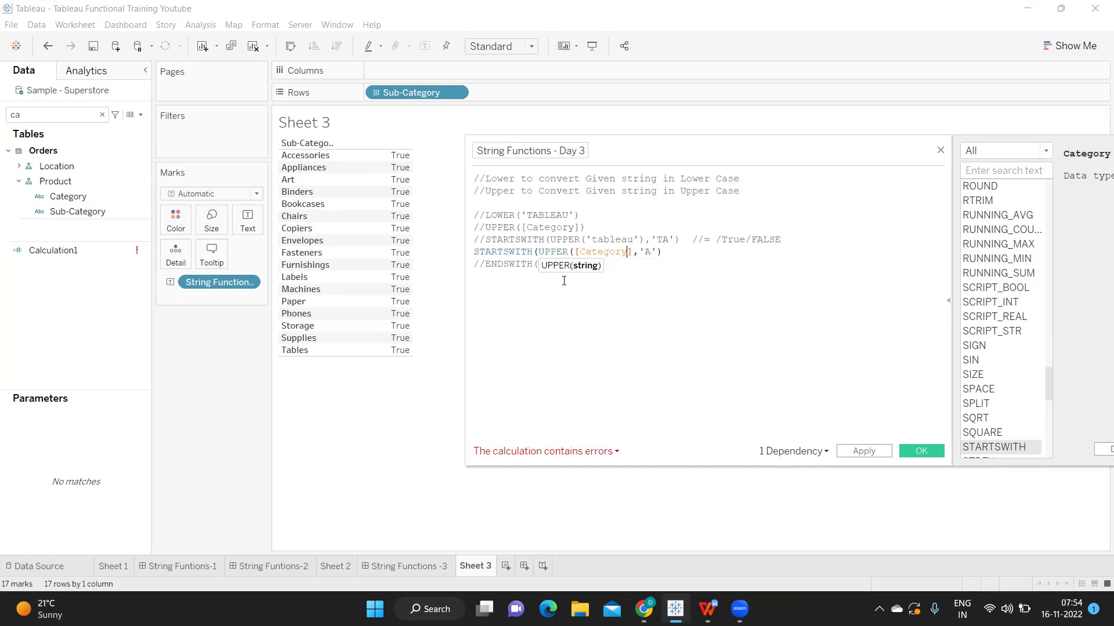
{"action": "type", "text": ")"}
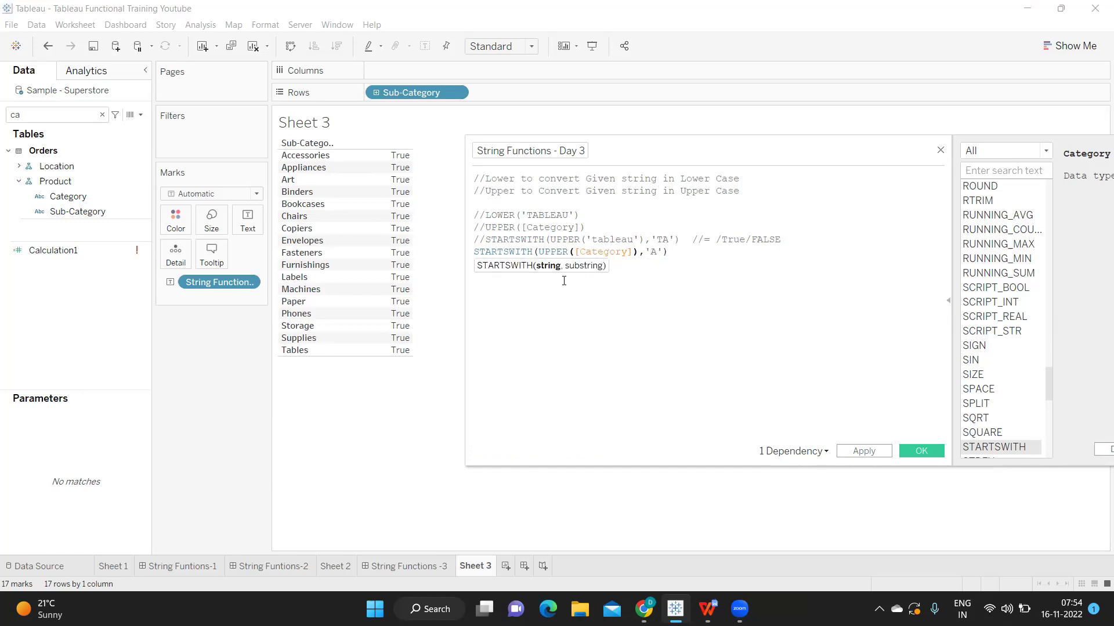
{"action": "type", "text": "//ENDSWITH()"}
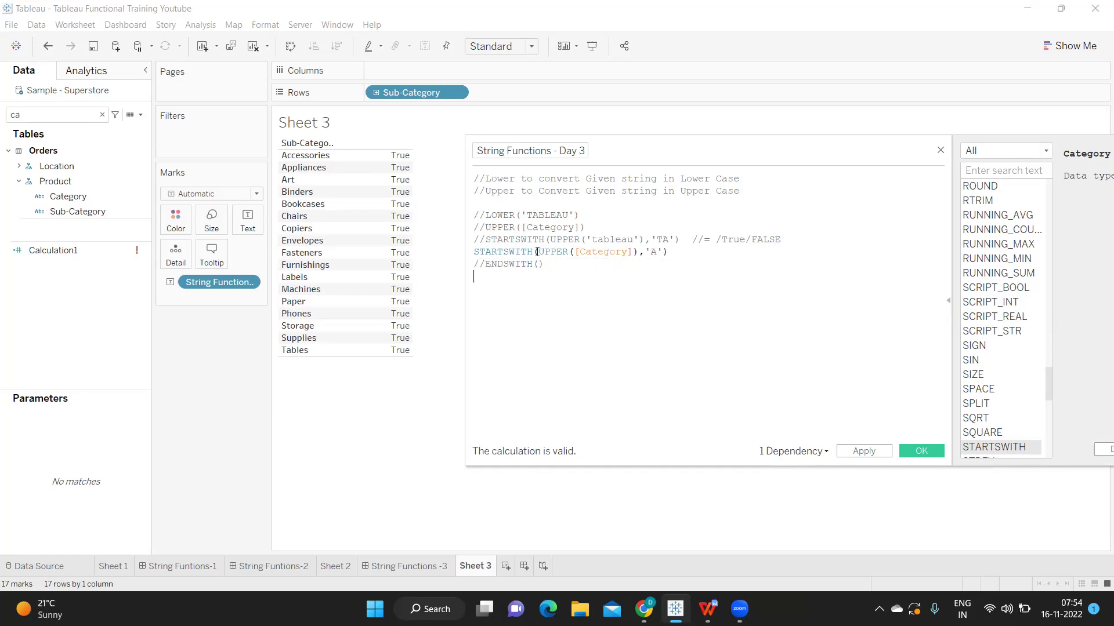
{"action": "left_click", "coordinate": [579, 253]}
{"action": "left_click_drag", "start_coordinate": [590, 254], "coordinate": [638, 254]}
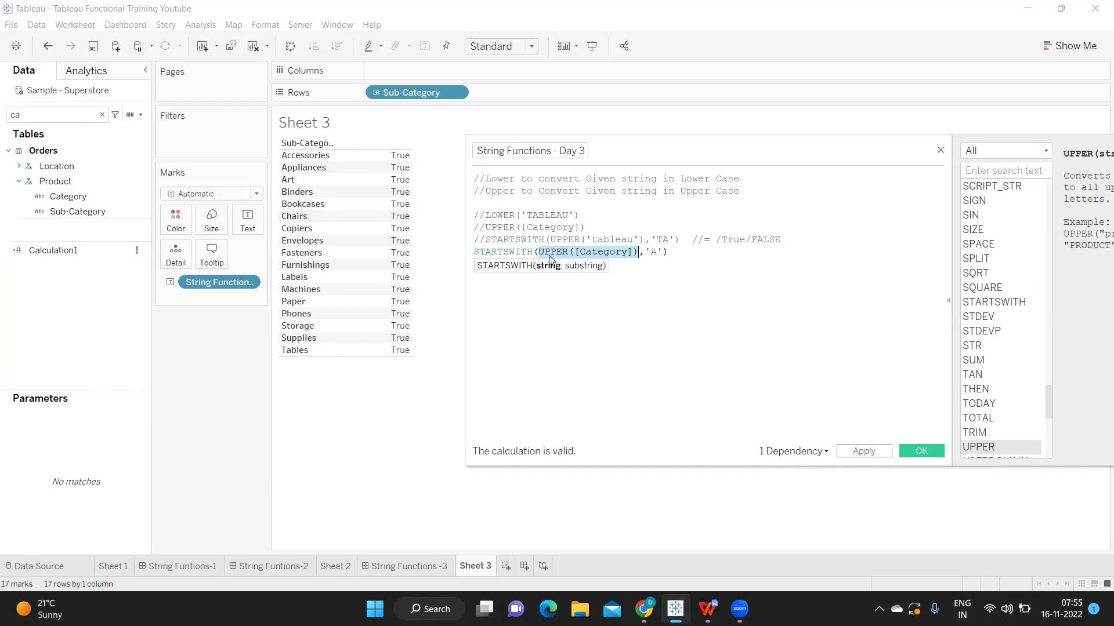
{"action": "left_click", "coordinate": [585, 227]}
{"action": "left_click", "coordinate": [473, 228], "text": "shift"}
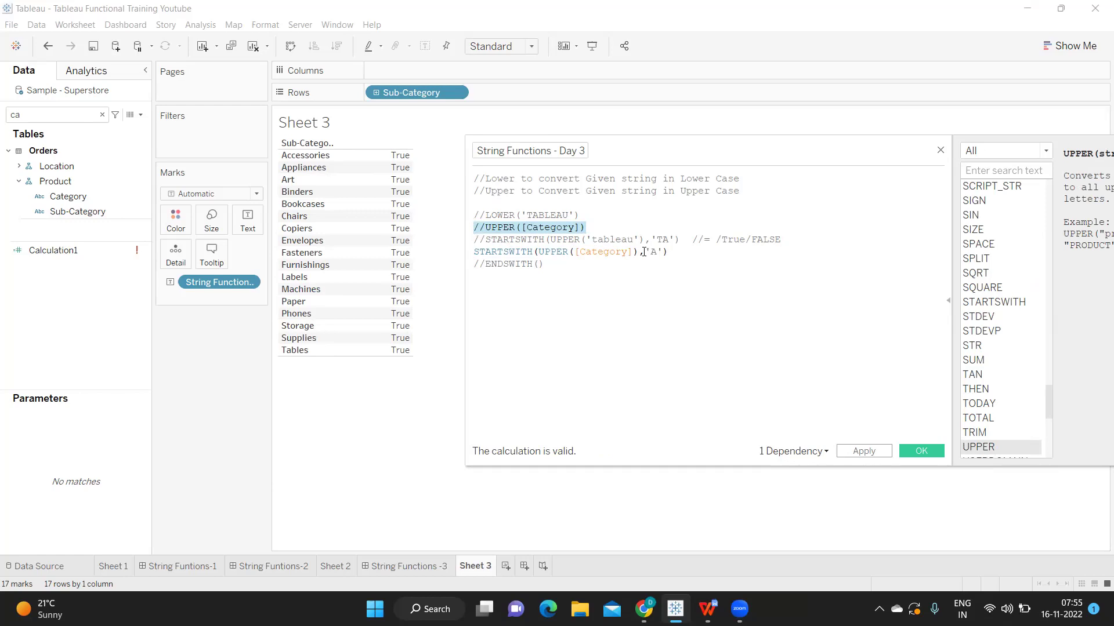
{"action": "left_click_drag", "start_coordinate": [644, 252], "coordinate": [663, 252]}
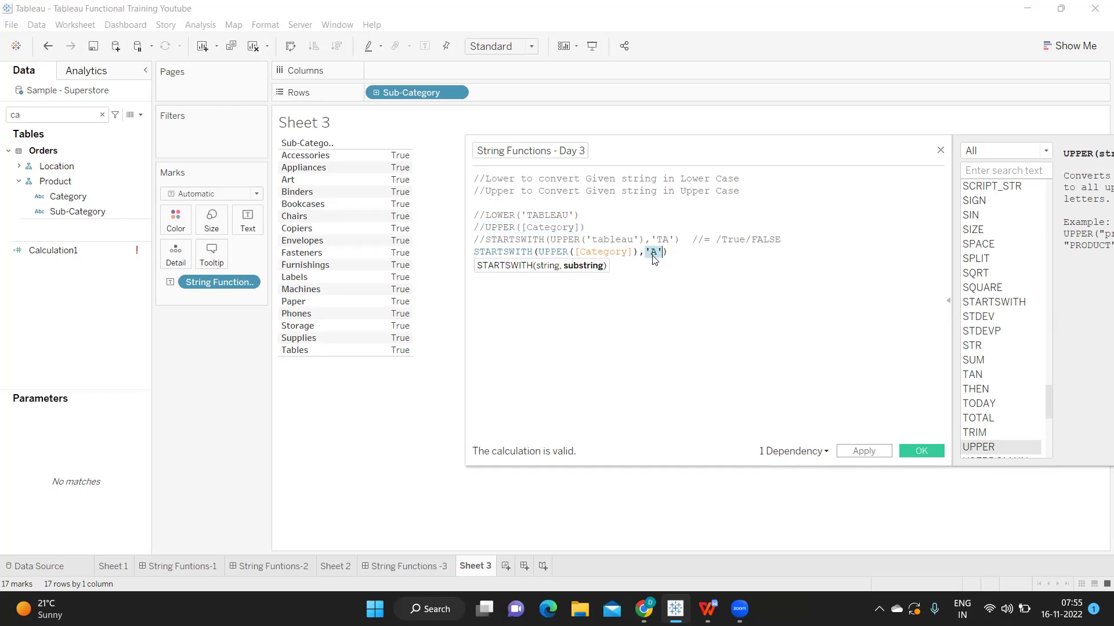
{"action": "left_click", "coordinate": [681, 256]}
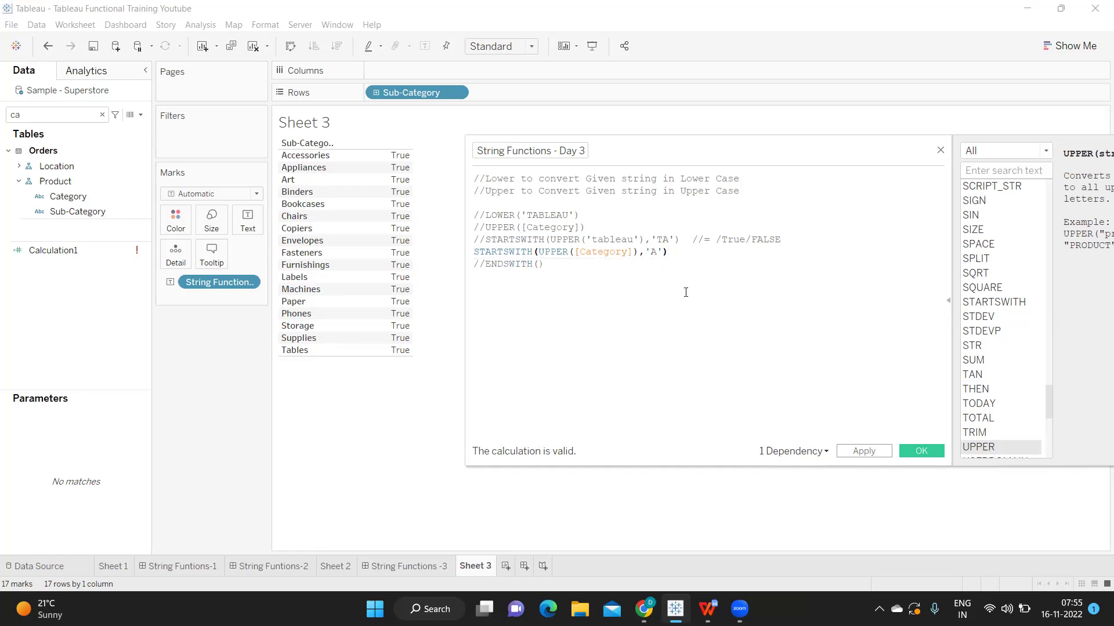
{"action": "left_click", "coordinate": [861, 456]}
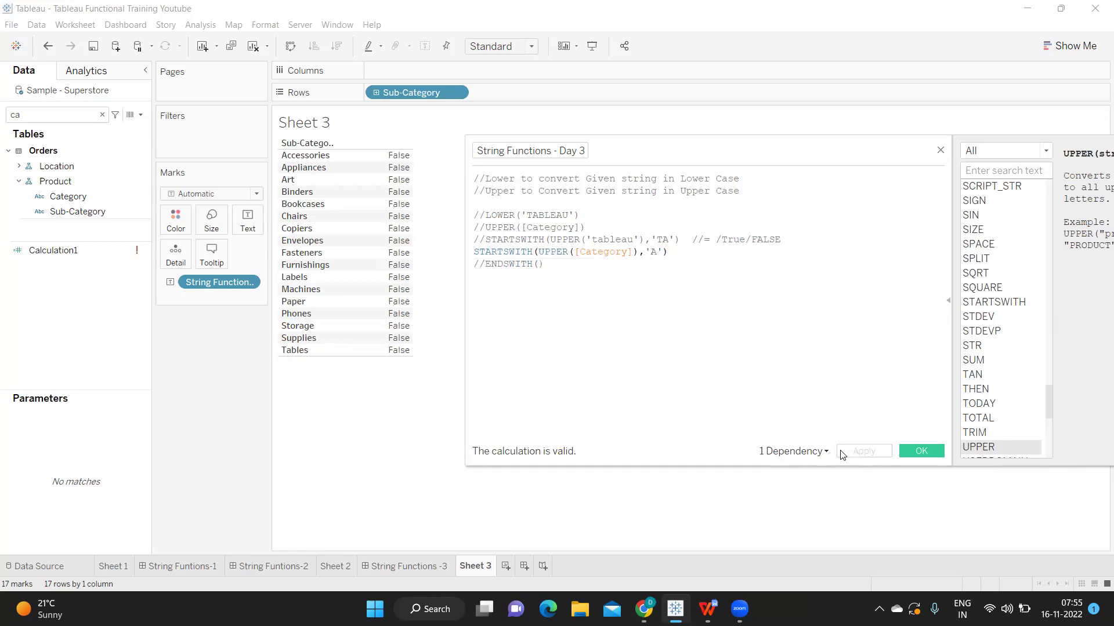
{"action": "left_click", "coordinate": [546, 251]}
{"action": "left_click", "coordinate": [630, 253]}
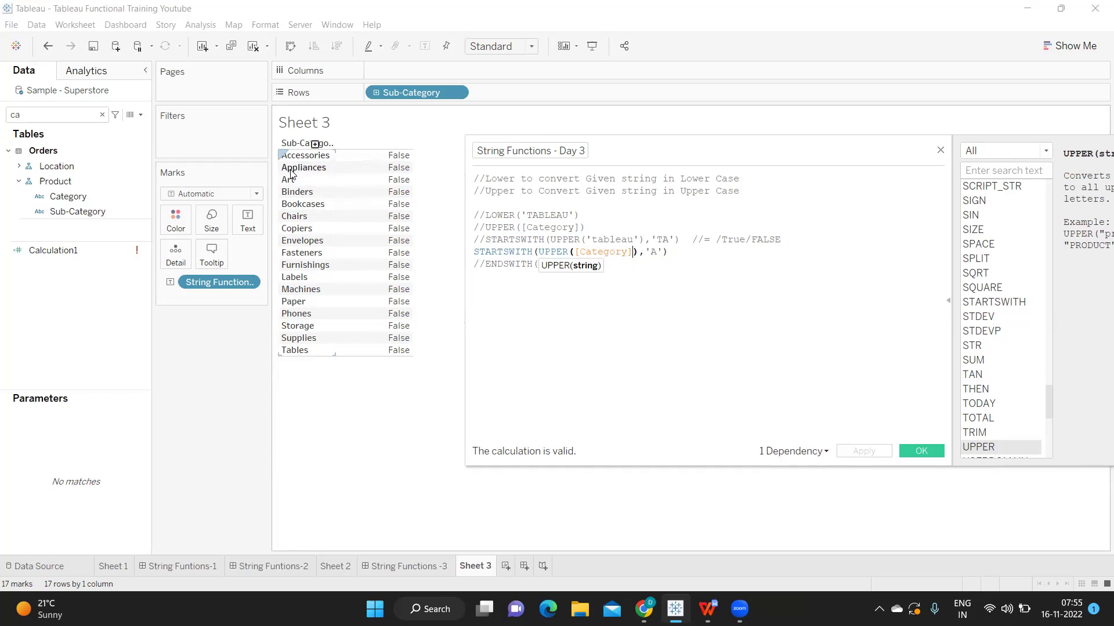
Swap [Category] for [Sub-Category] in the test and apply, so Accessories, Appliances and Art read True.
{"action": "double_click", "coordinate": [610, 256]}
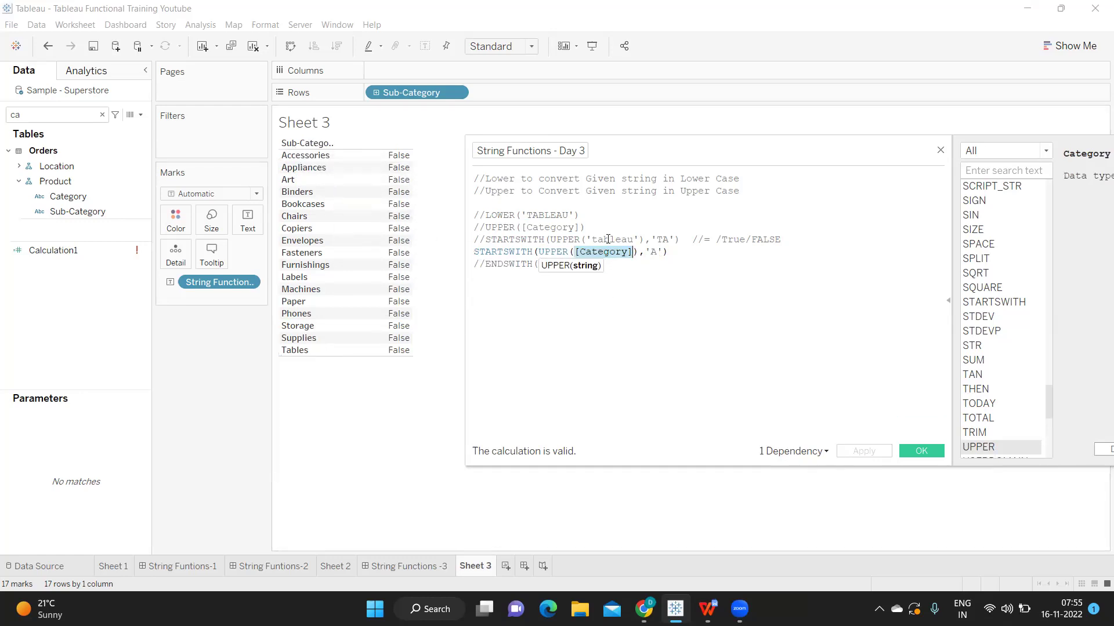
{"action": "type", "text": "SUB"}
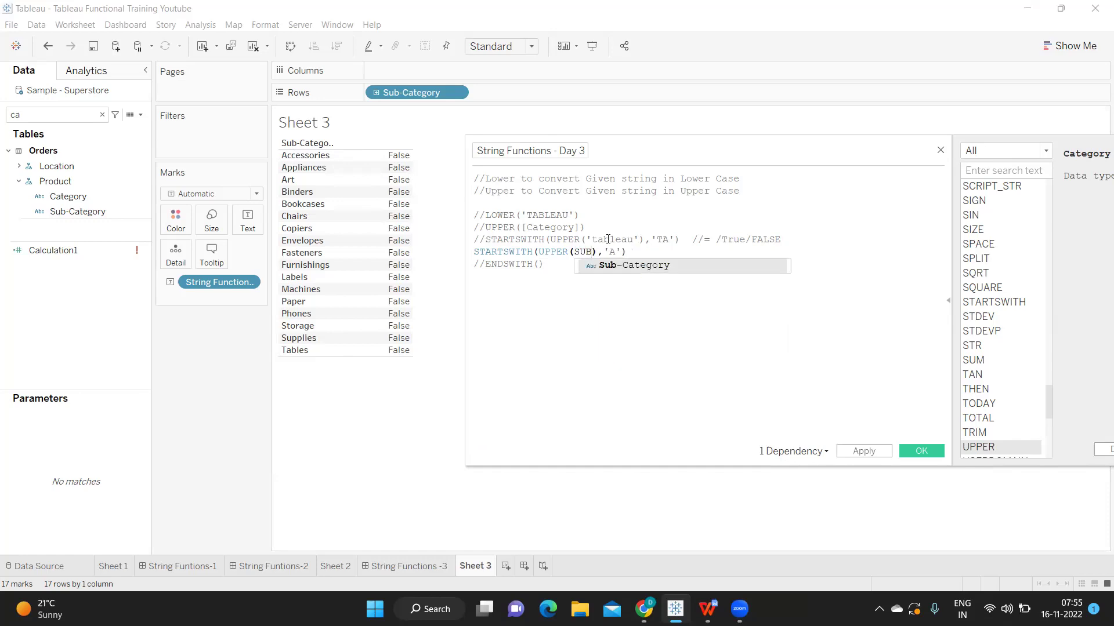
{"action": "left_click", "coordinate": [628, 267]}
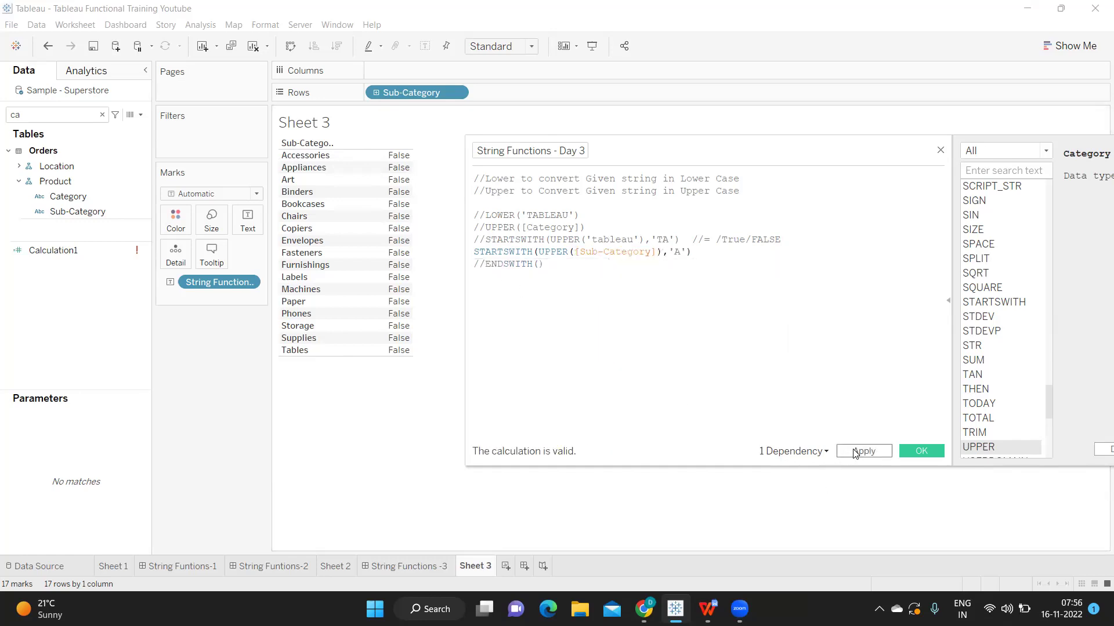
{"action": "left_click", "coordinate": [857, 450]}
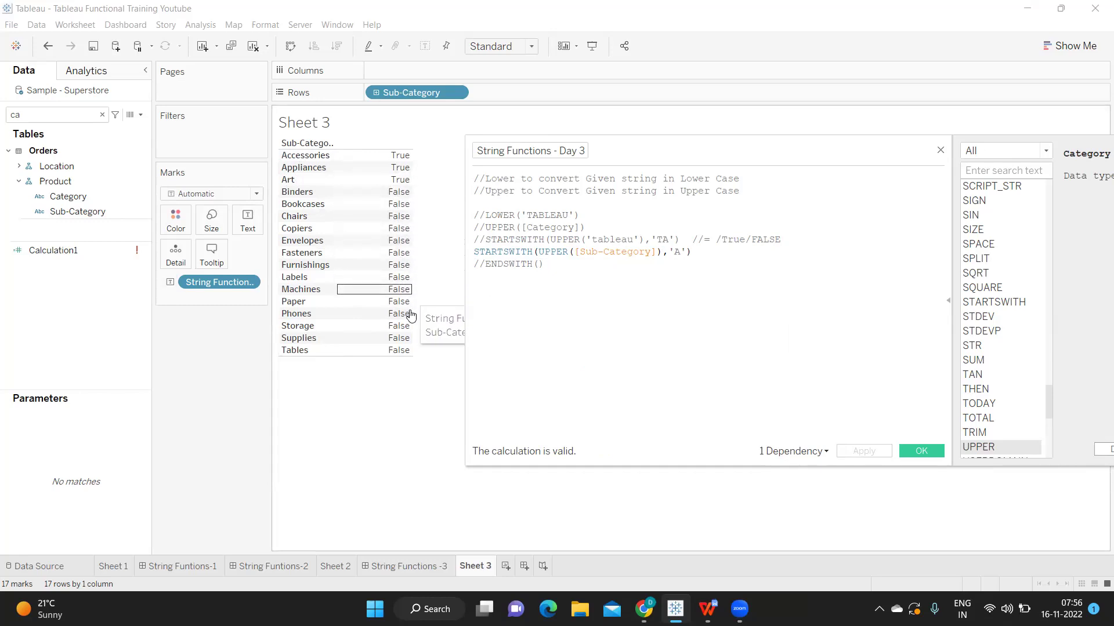
Toggle a // comment at the start of the STARTSWITH line.
{"action": "left_click", "coordinate": [476, 254]}
{"action": "type", "text": "//"}
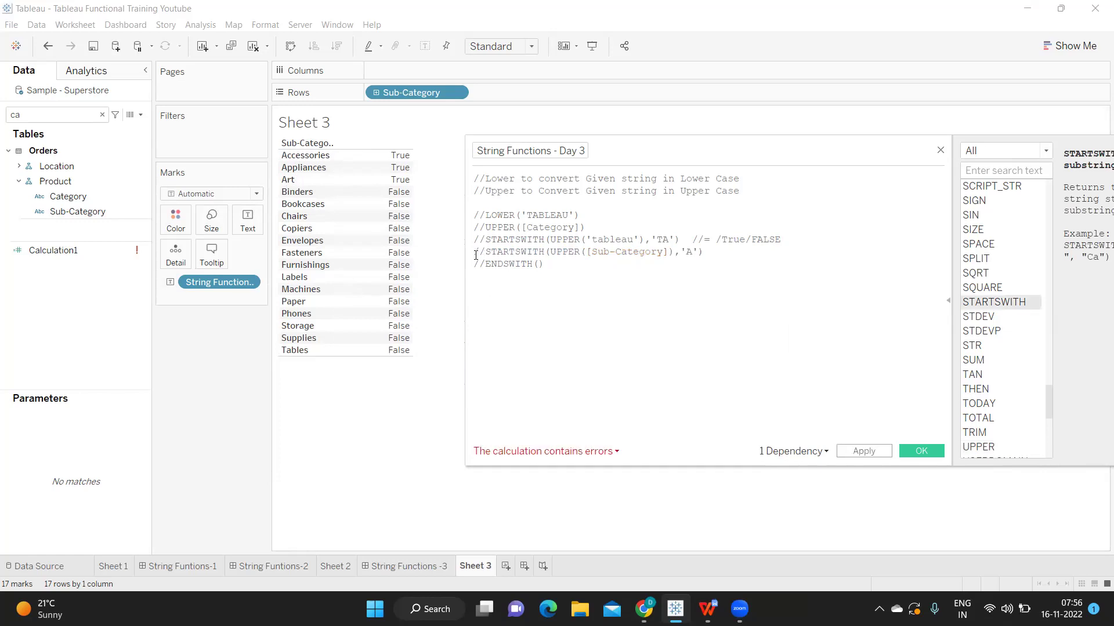
{"action": "key", "text": "BackSpace"}
{"action": "key", "text": "BackSpace"}
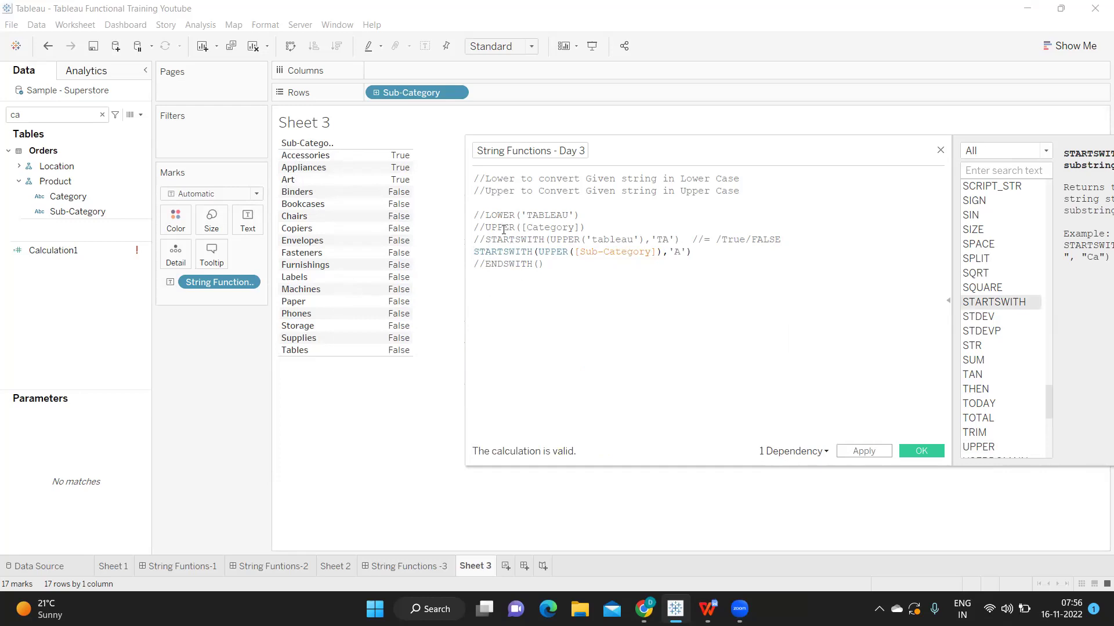
Highlight the LOWER('TABLEAU') line and shift the calculation editor further left.
{"action": "left_click_drag", "start_coordinate": [580, 216], "coordinate": [716, 256]}
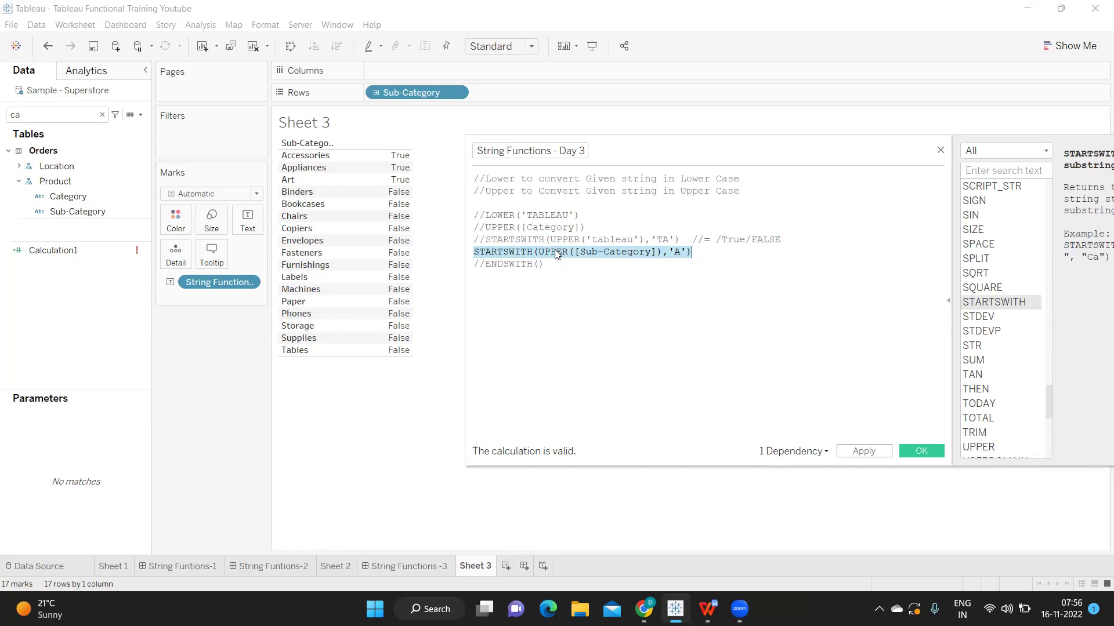
{"action": "left_click_drag", "start_coordinate": [775, 166], "coordinate": [602, 148]}
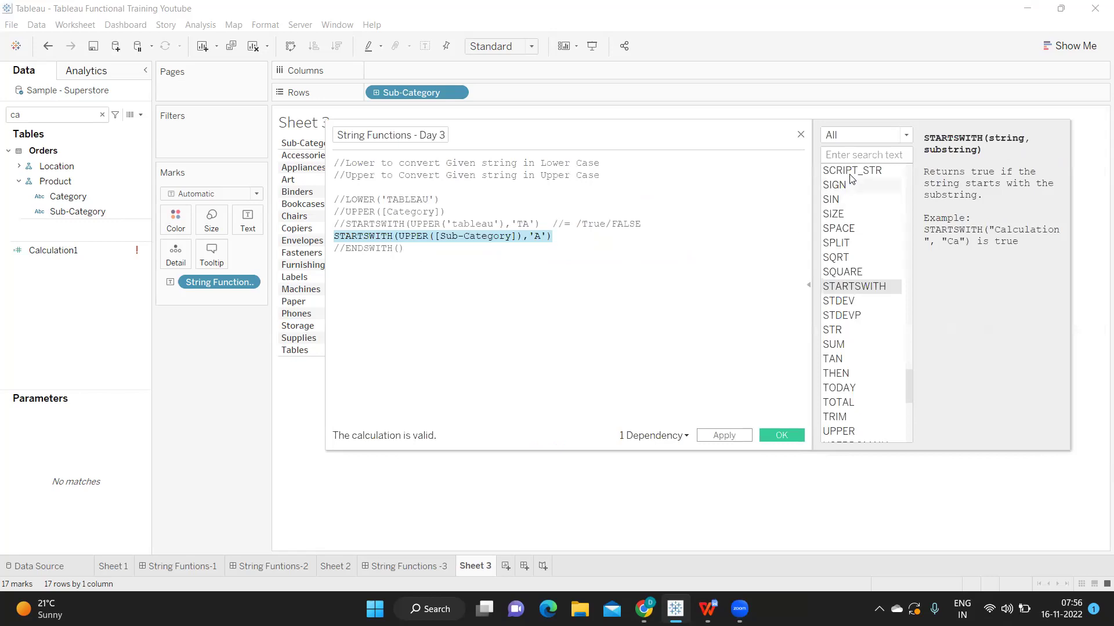
{"action": "left_click", "coordinate": [383, 243]}
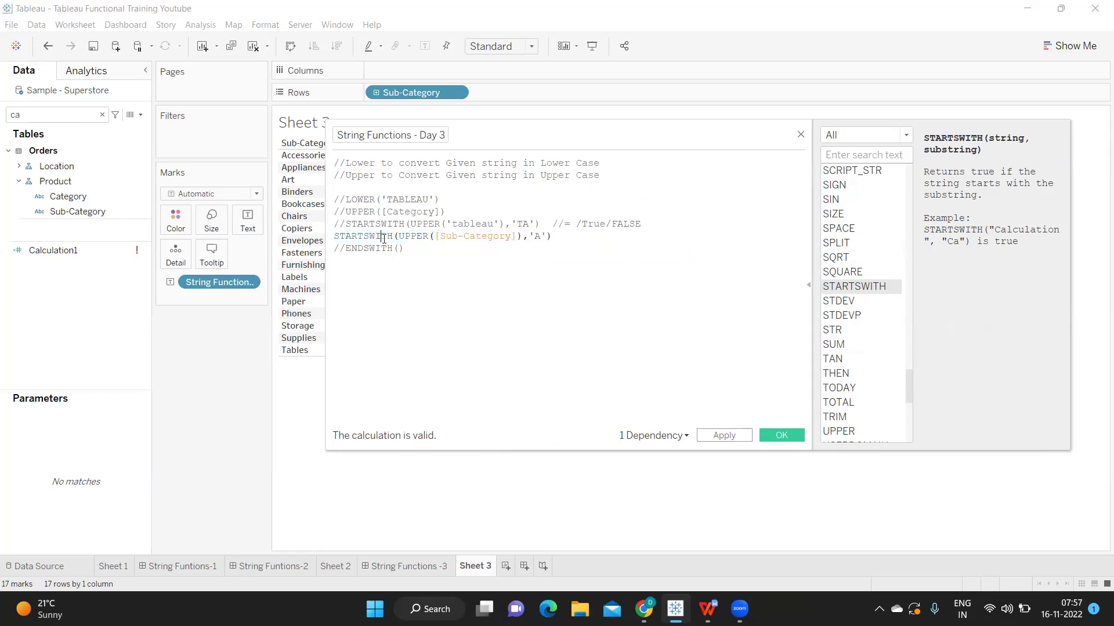
Comment out the STARTSWITH line and start a CONTAINS function on a new line.
{"action": "left_click", "coordinate": [336, 237]}
{"action": "type", "text": "//"}
{"action": "left_click", "coordinate": [412, 249]}
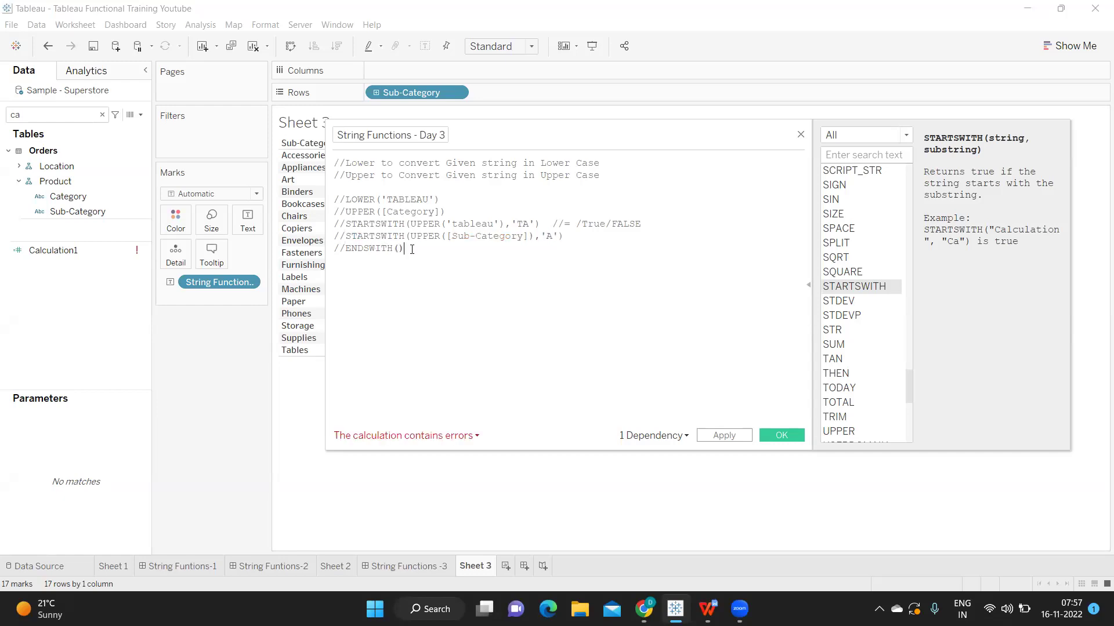
{"action": "key", "text": "Return"}
{"action": "type", "text": "co"}
{"action": "key", "text": "Return"}
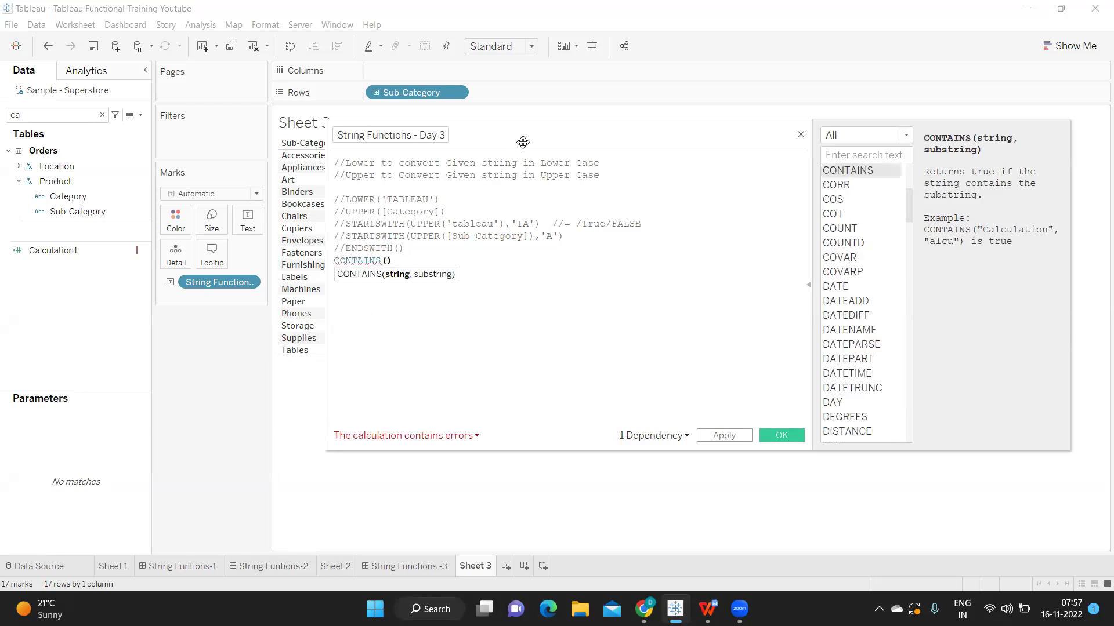
Complete it as CONTAINS('Tableau Developer','Developer') and apply, so every Sub-Category shows True.
{"action": "left_click_drag", "start_coordinate": [523, 142], "coordinate": [694, 166]}
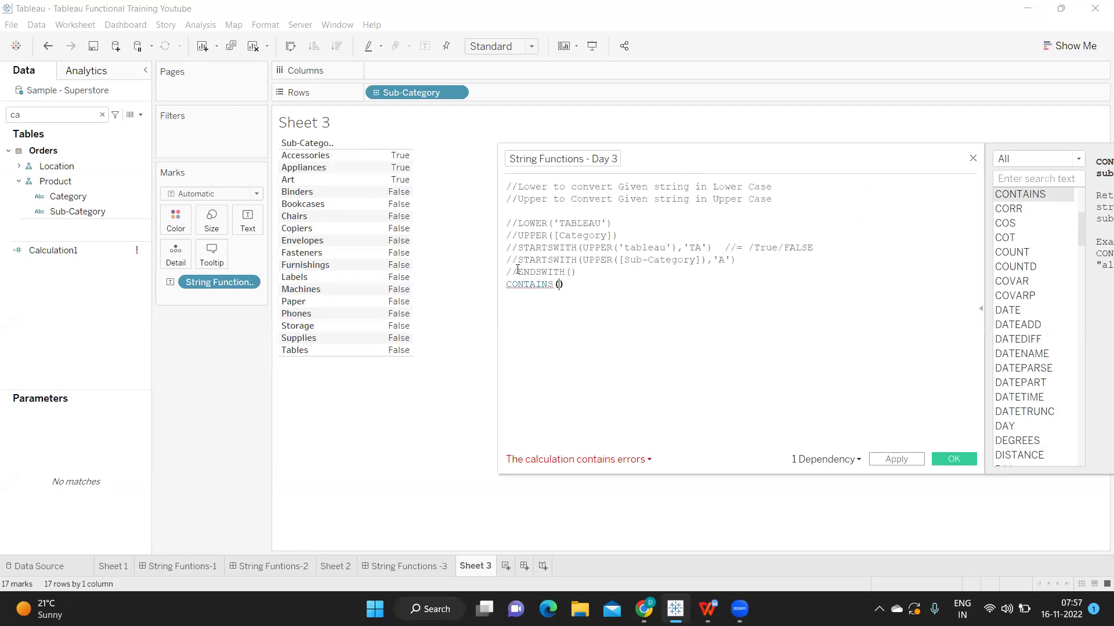
{"action": "double_click", "coordinate": [558, 284]}
{"action": "left_click", "coordinate": [559, 285]}
{"action": "type", "text": "'"}
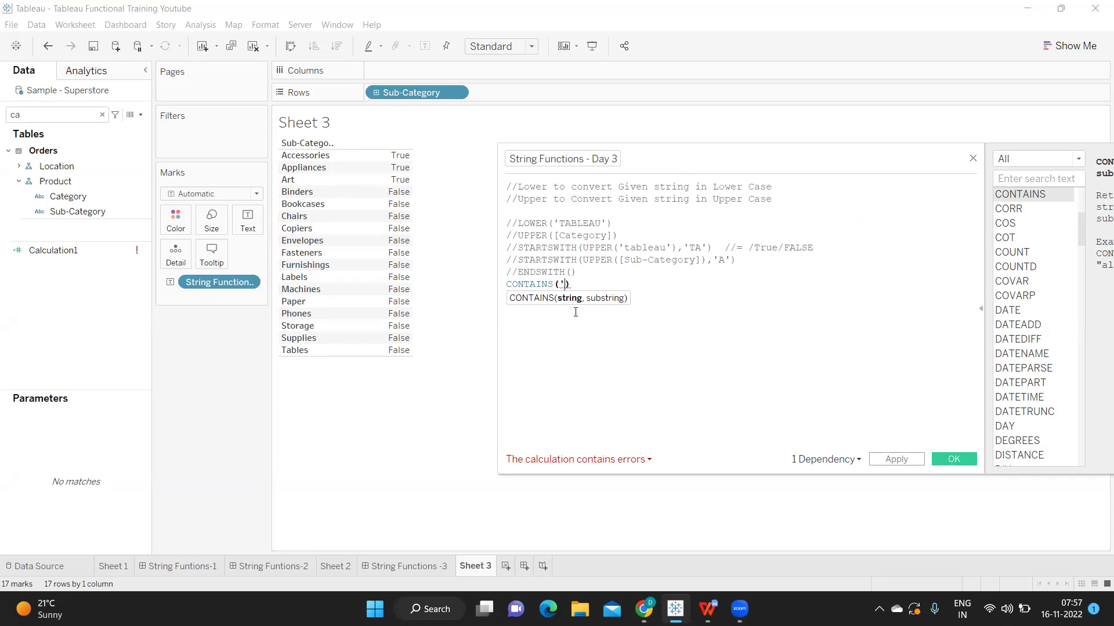
{"action": "type", "text": "Tableau Developer"}
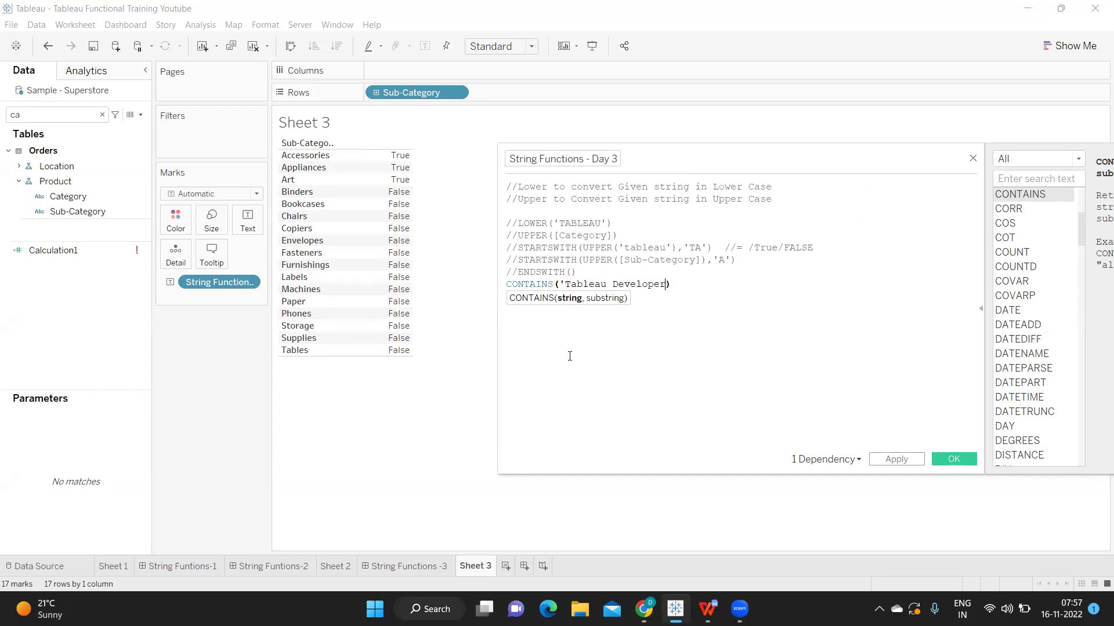
{"action": "type", "text": "'"}
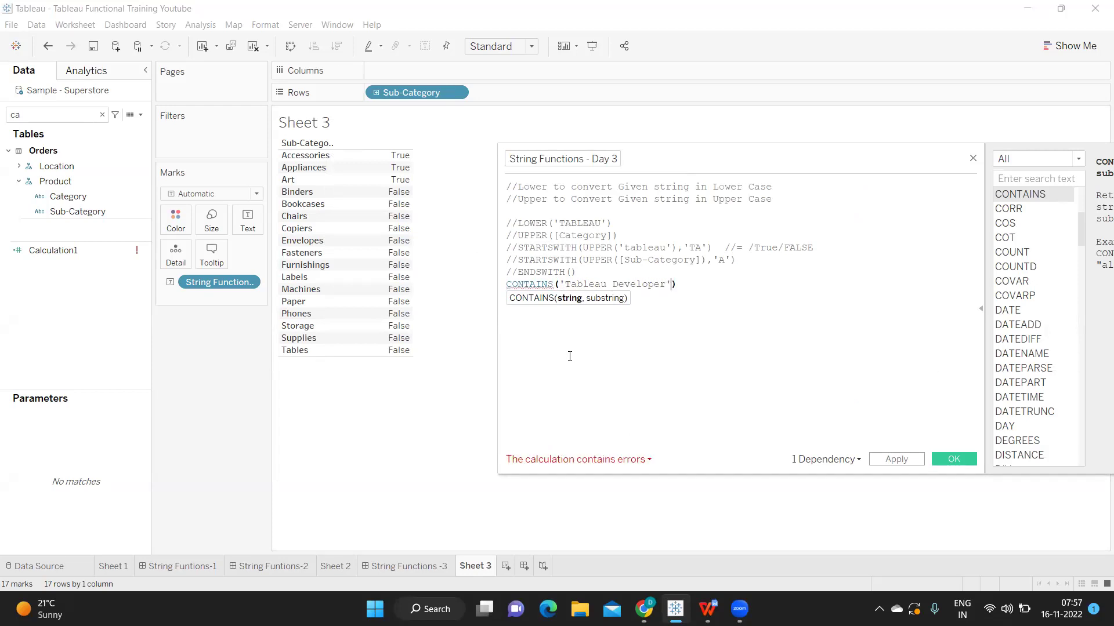
{"action": "type", "text": ",'Develo"}
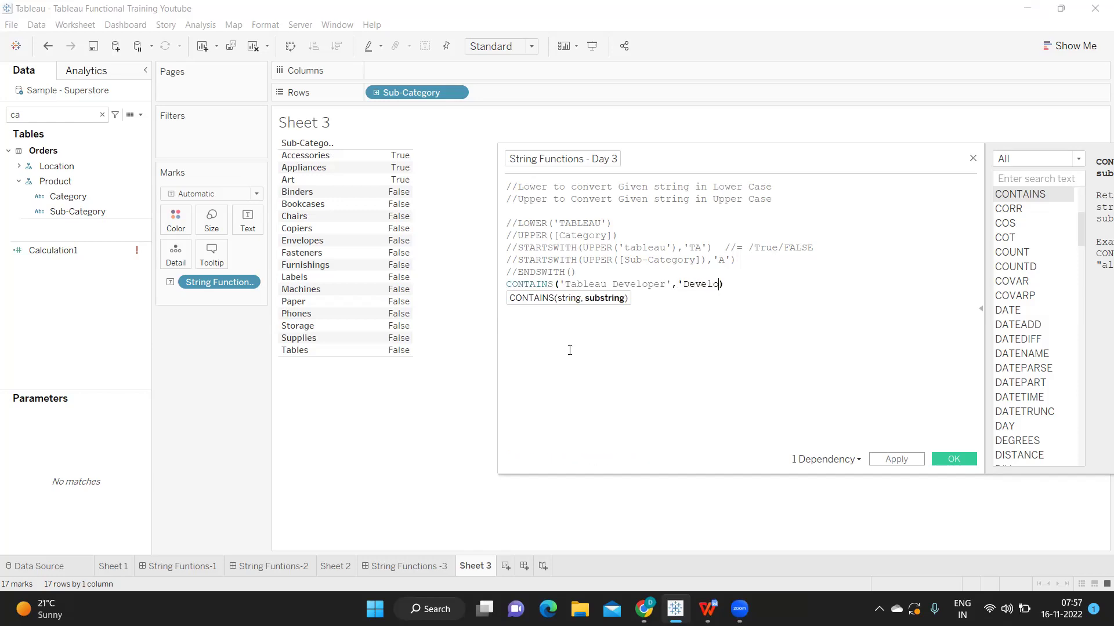
{"action": "type", "text": "per'"}
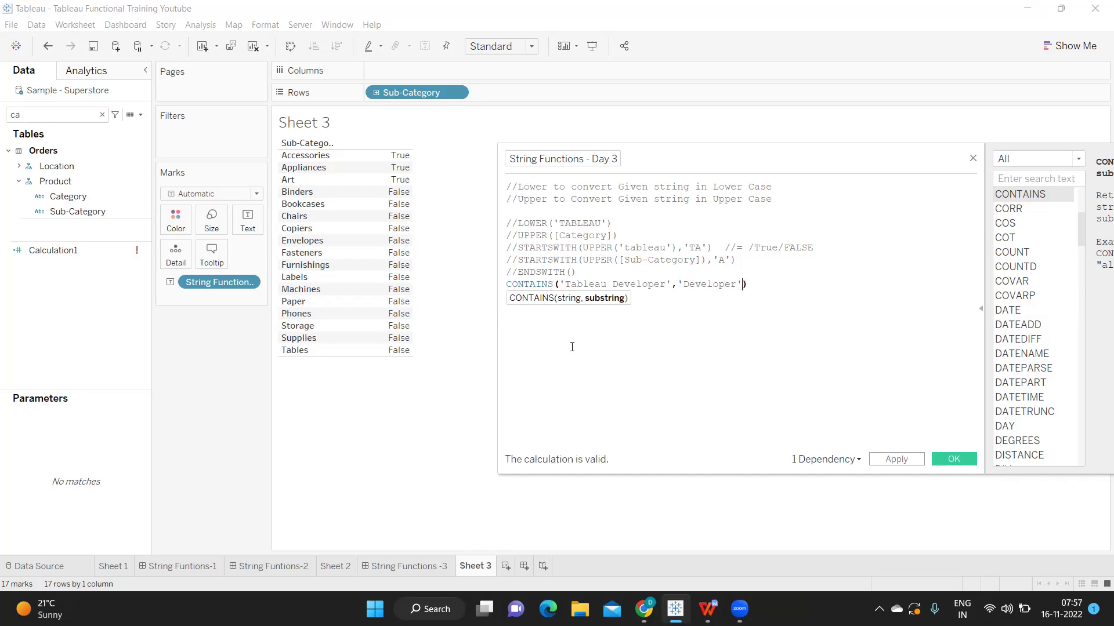
{"action": "left_click", "coordinate": [896, 458]}
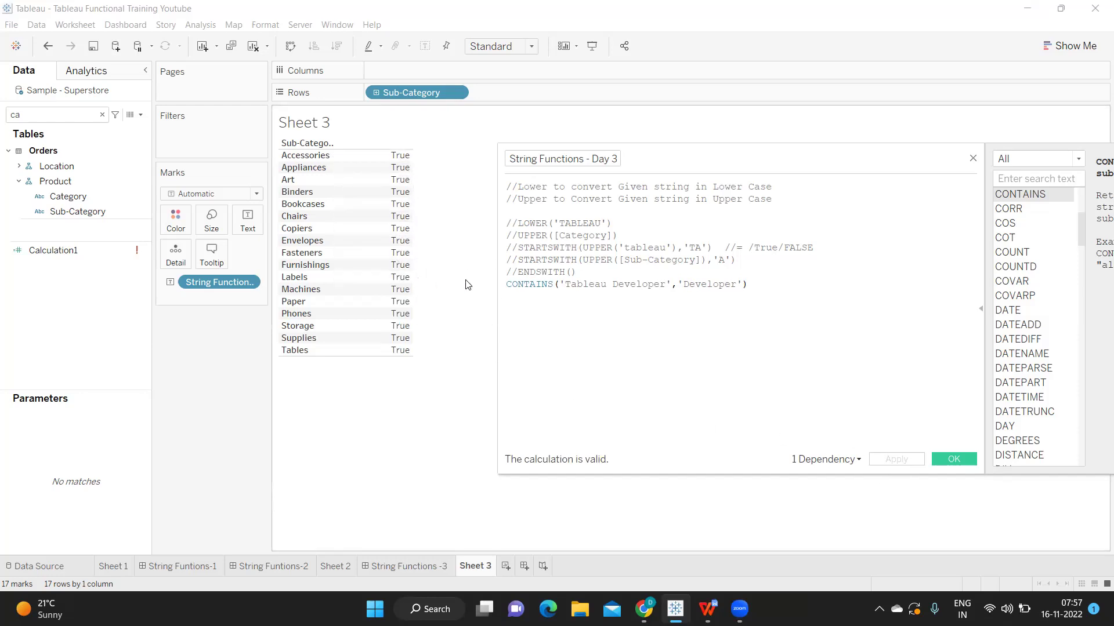
{"action": "left_click_drag", "start_coordinate": [672, 284], "coordinate": [561, 287]}
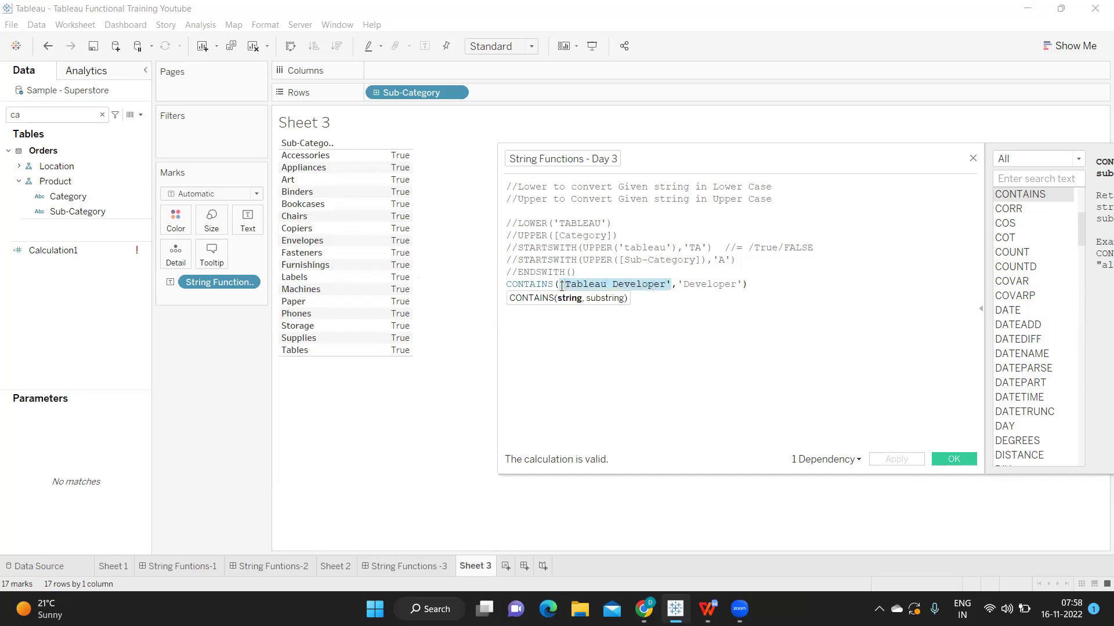
{"action": "double_click", "coordinate": [685, 285]}
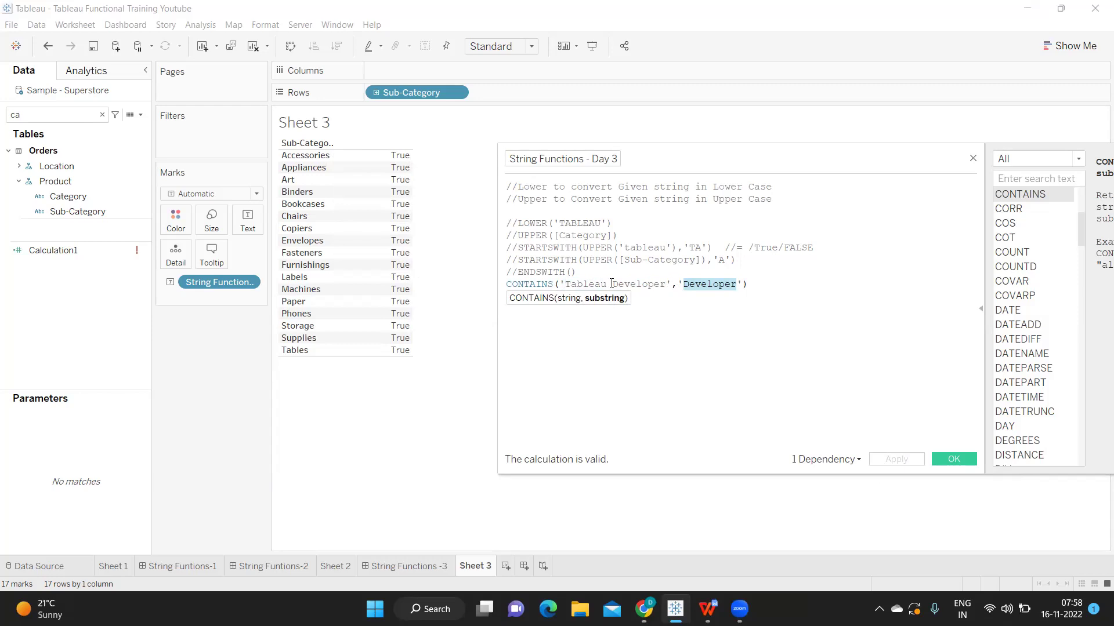
{"action": "left_click", "coordinate": [743, 284]}
{"action": "type", "text": ",'"}
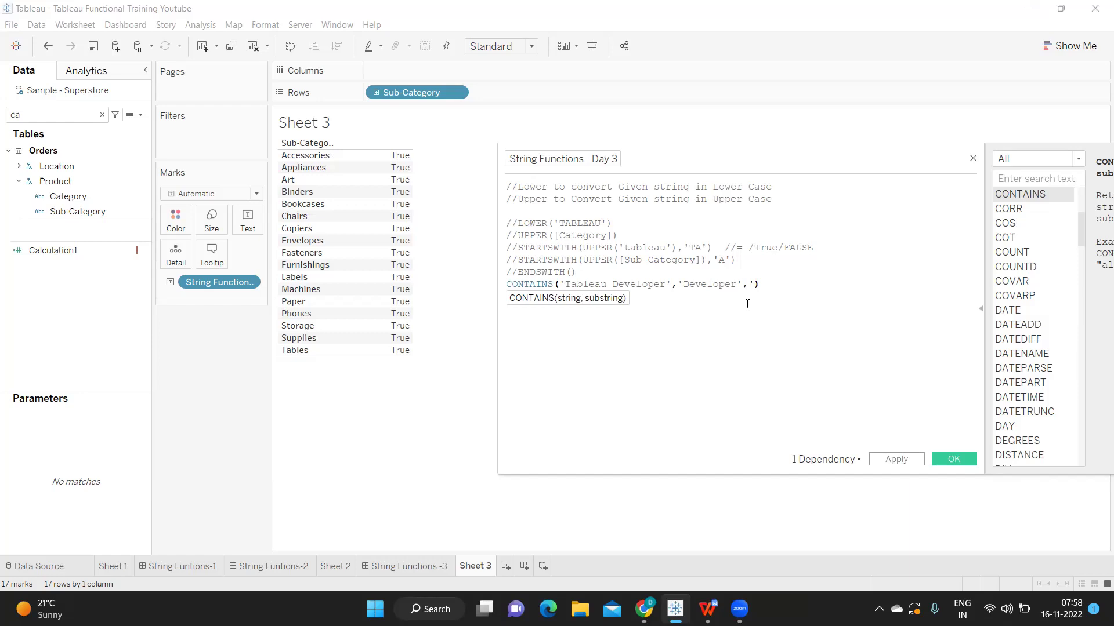
{"action": "type", "text": "Tableau'"}
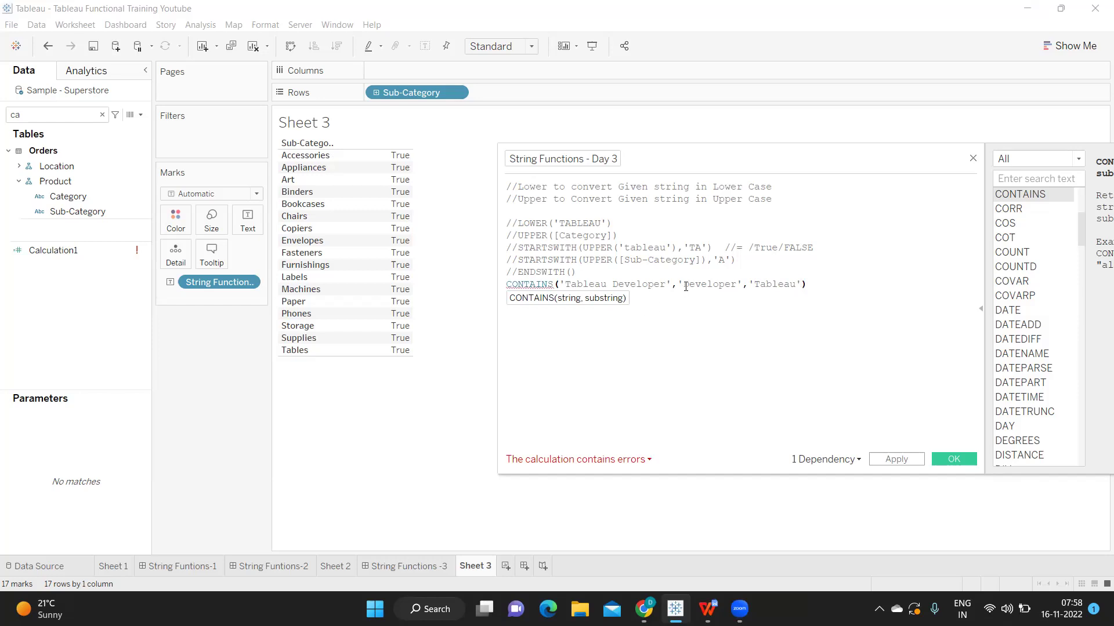
{"action": "double_click", "coordinate": [770, 284]}
{"action": "key", "text": "BackSpace"}
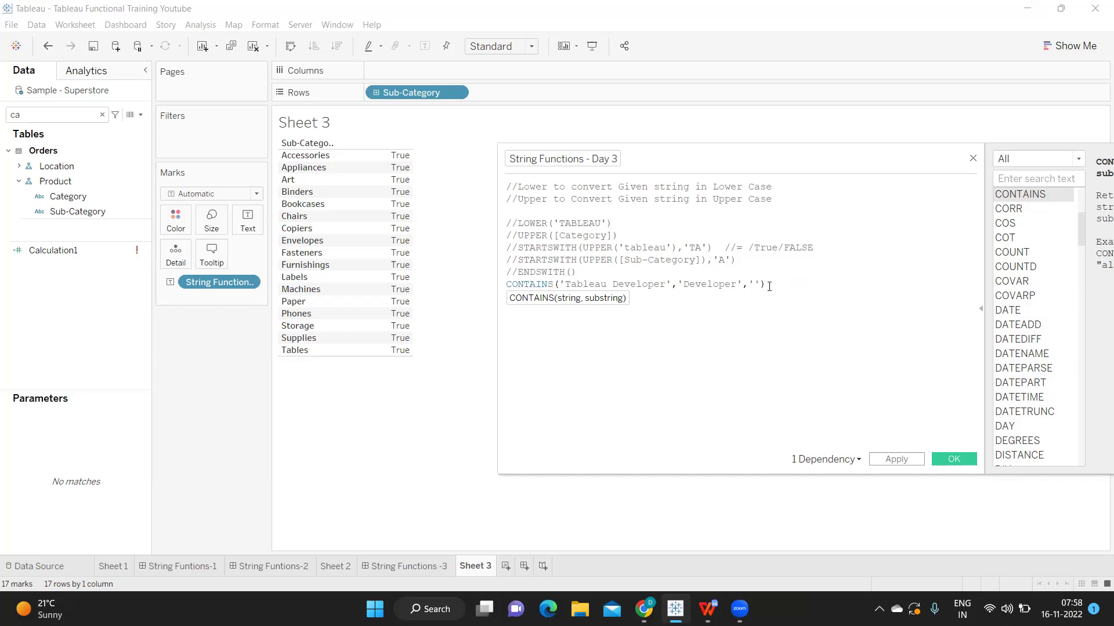
{"action": "key", "text": "BackSpace"}
{"action": "key", "text": "BackSpace"}
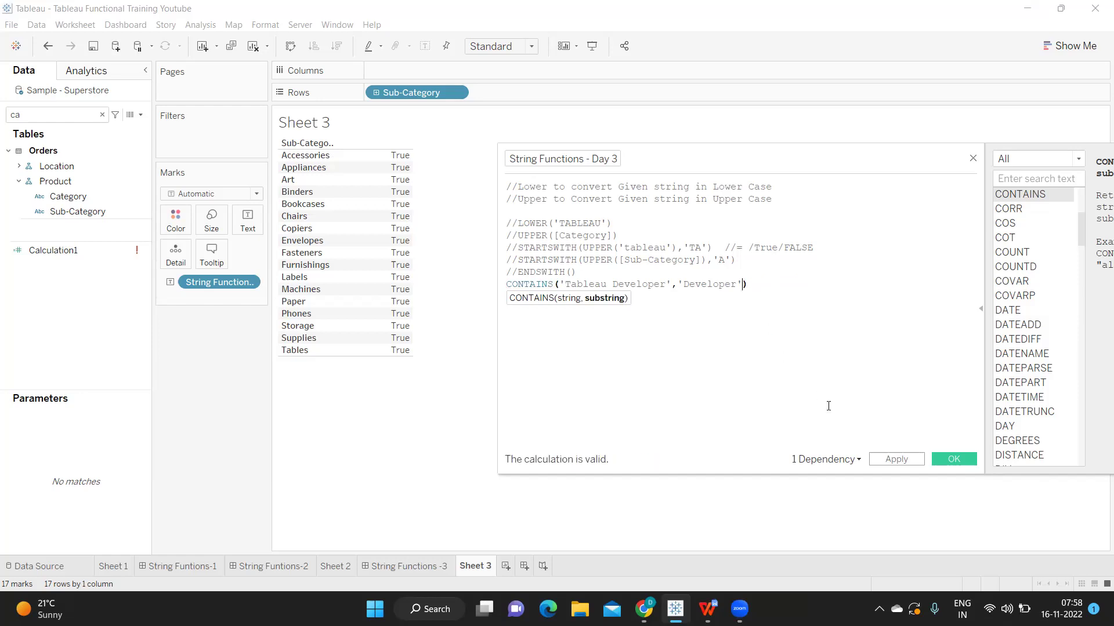
{"action": "left_click", "coordinate": [897, 463]}
{"action": "left_click", "coordinate": [897, 463]}
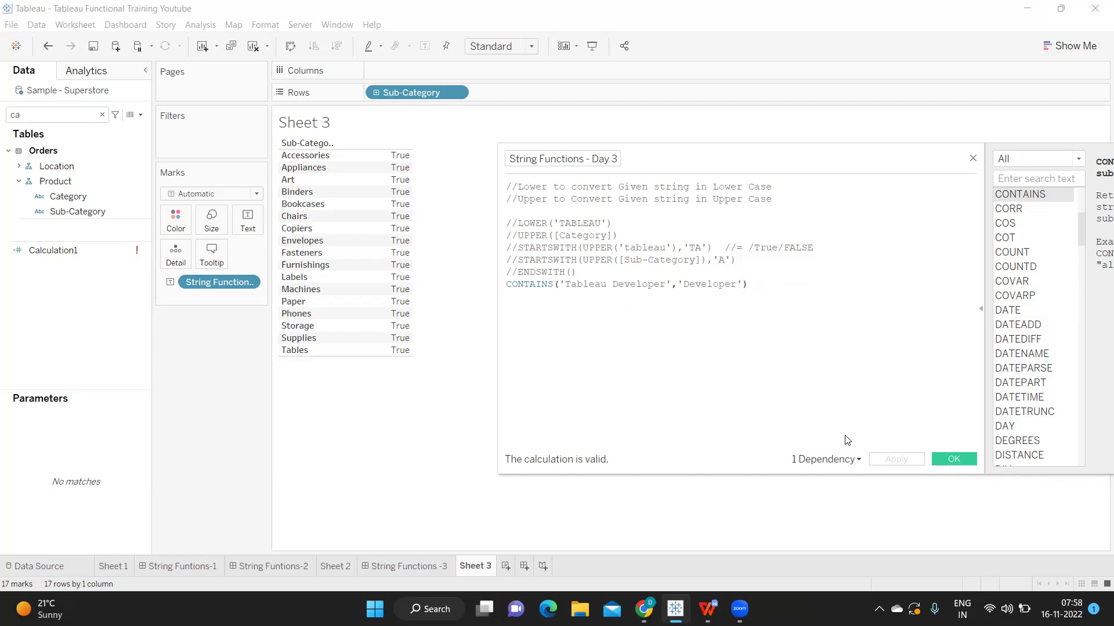
{"action": "left_click", "coordinate": [765, 283]}
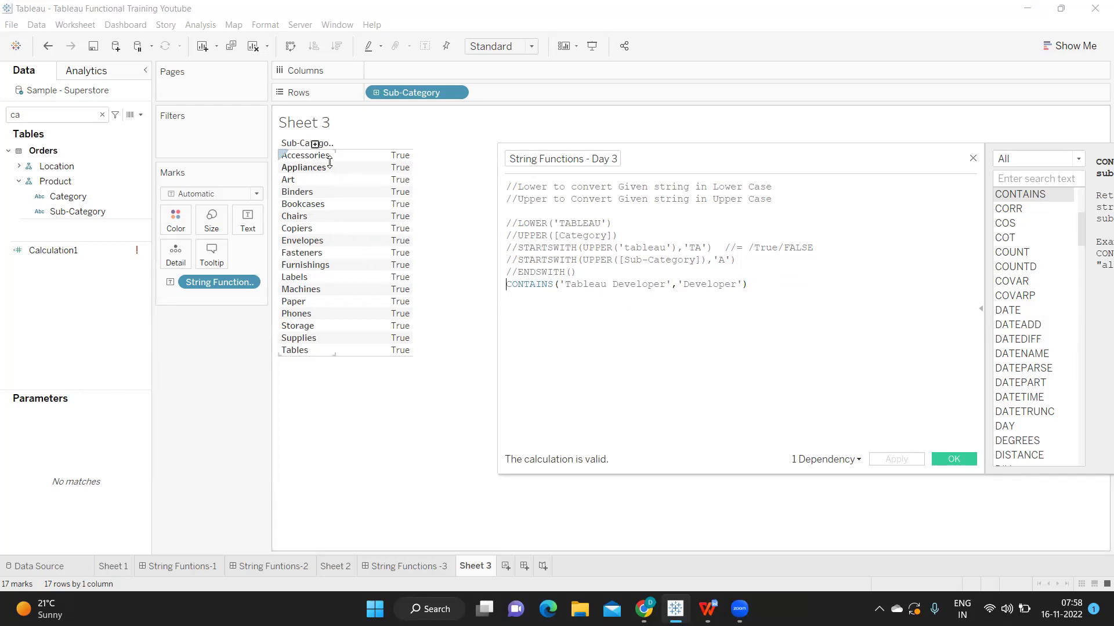
Add a new line CONTAINS([Sub-Category],'Art') below the existing CONTAINS formula.
{"action": "left_click", "coordinate": [754, 284]}
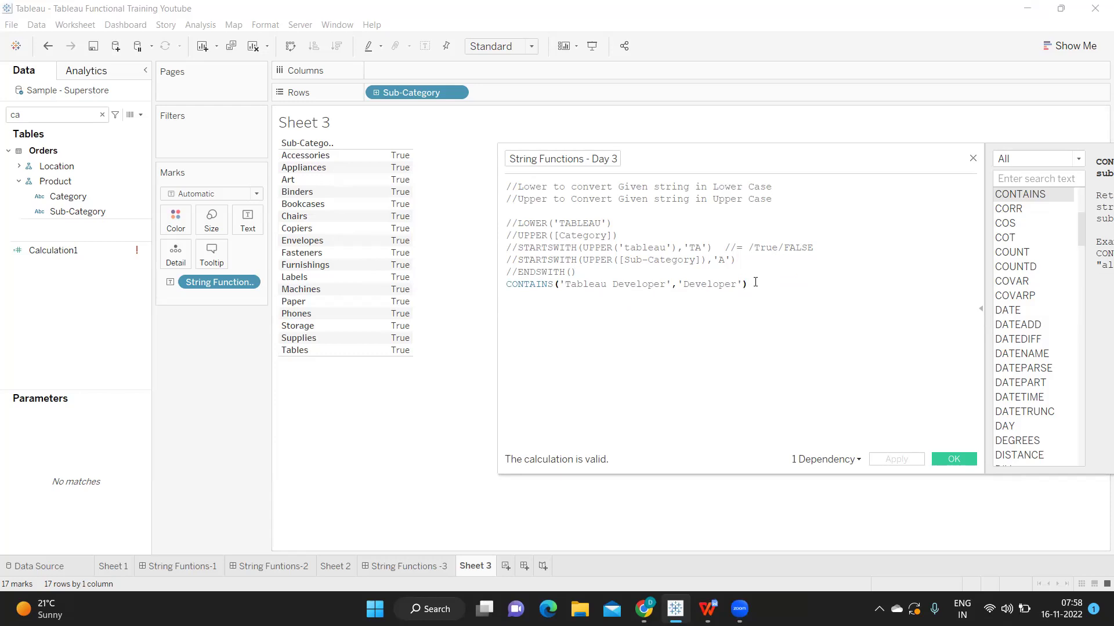
{"action": "key", "text": "Return"}
{"action": "type", "text": "cont"}
{"action": "key", "text": "Return"}
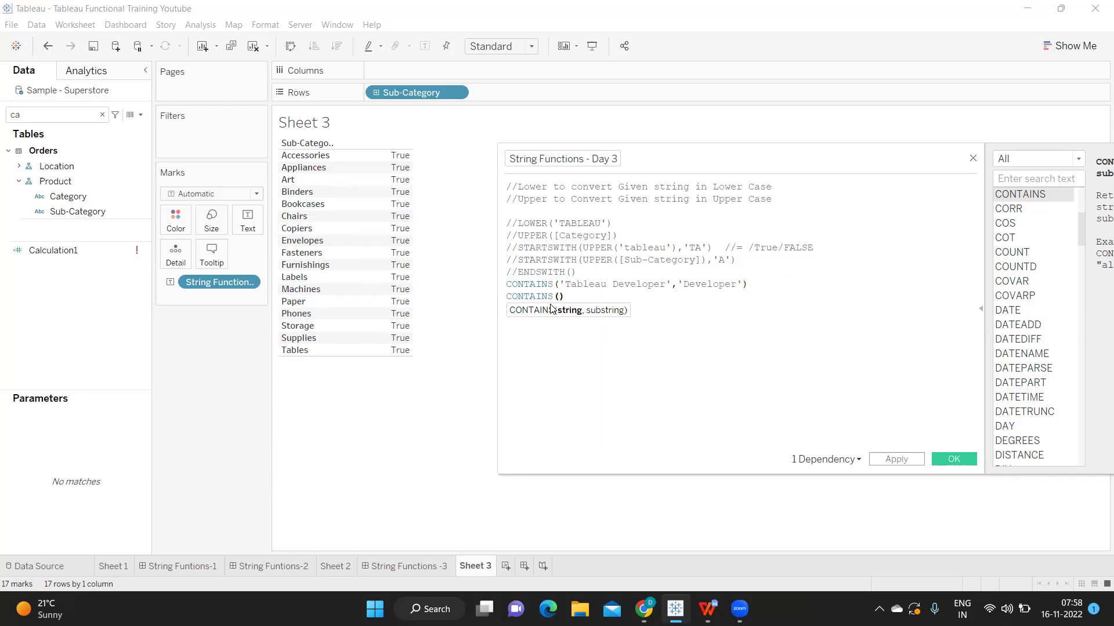
{"action": "type", "text": "[sub"}
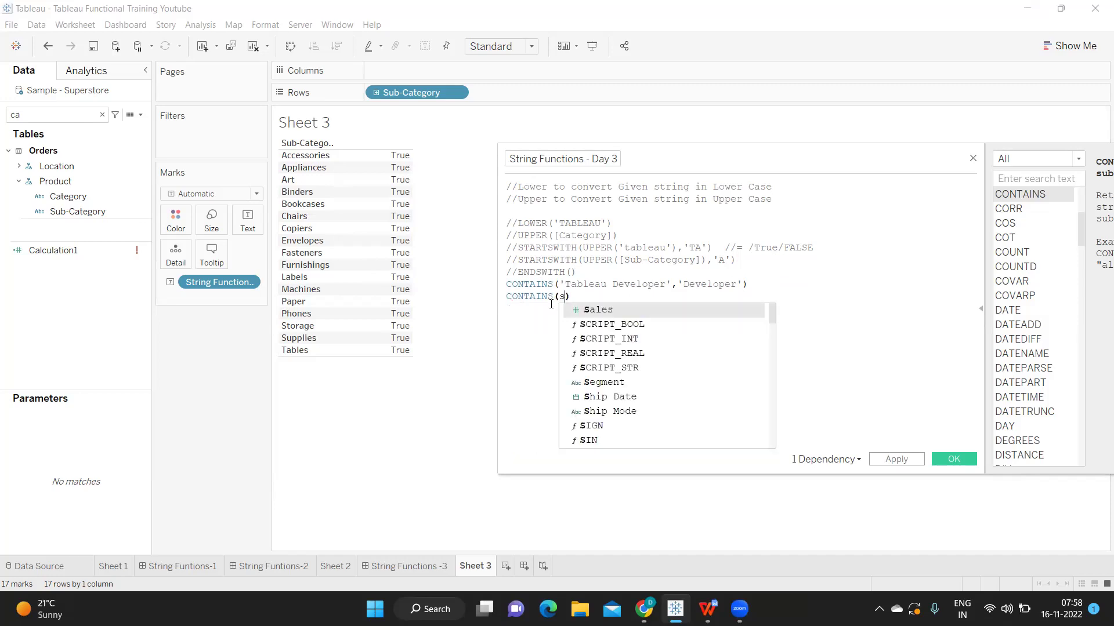
{"action": "key", "text": "Return"}
{"action": "type", "text": ",'Art'"}
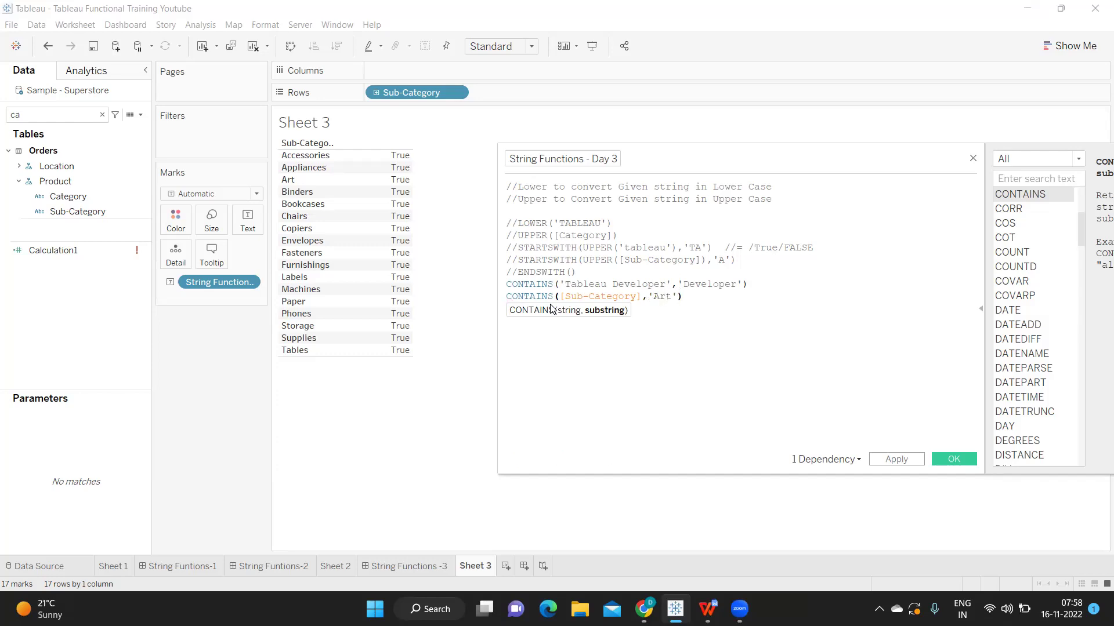
Comment out the CONTAINS('Tableau Developer','Developer') line and move the editor to reveal Sheet 3 results.
{"action": "left_click", "coordinate": [507, 285]}
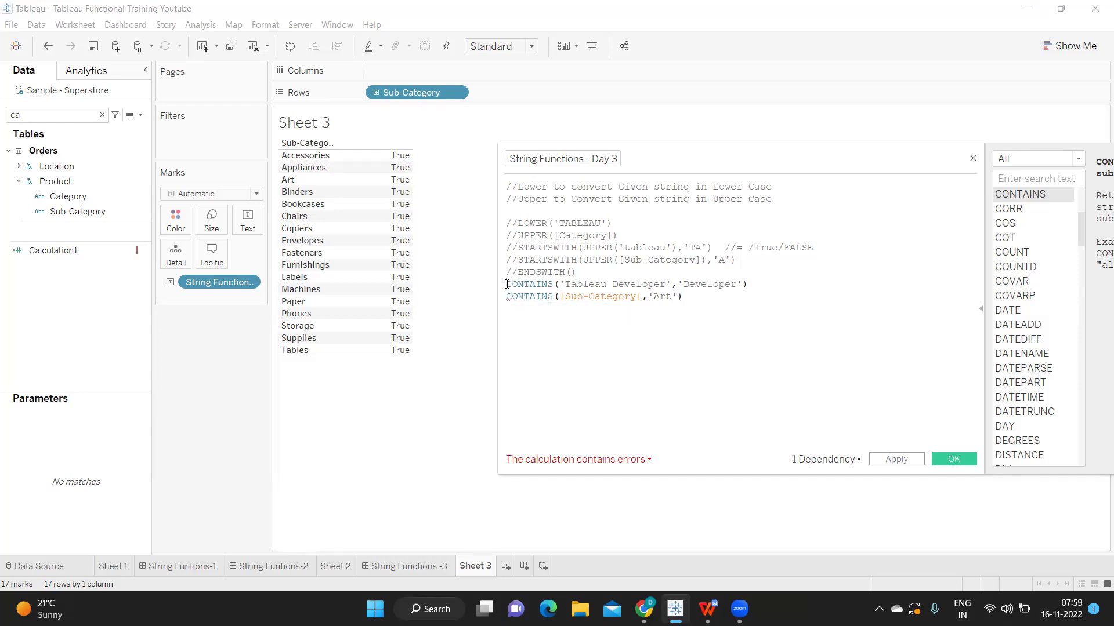
{"action": "type", "text": "//"}
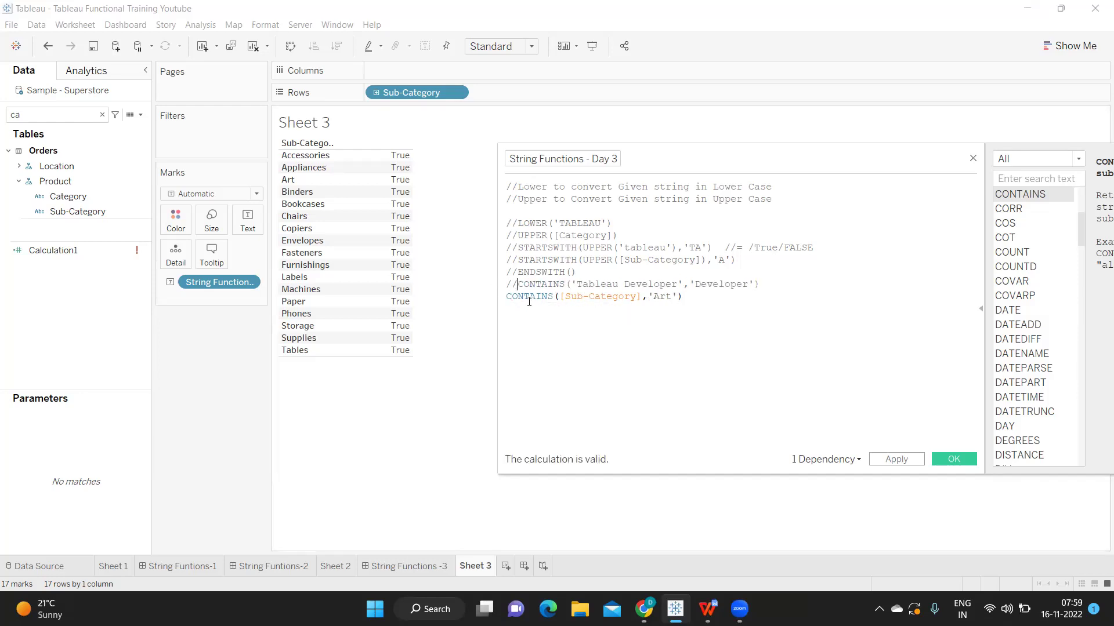
{"action": "double_click", "coordinate": [529, 298]}
{"action": "left_click_drag", "start_coordinate": [560, 297], "coordinate": [678, 296]}
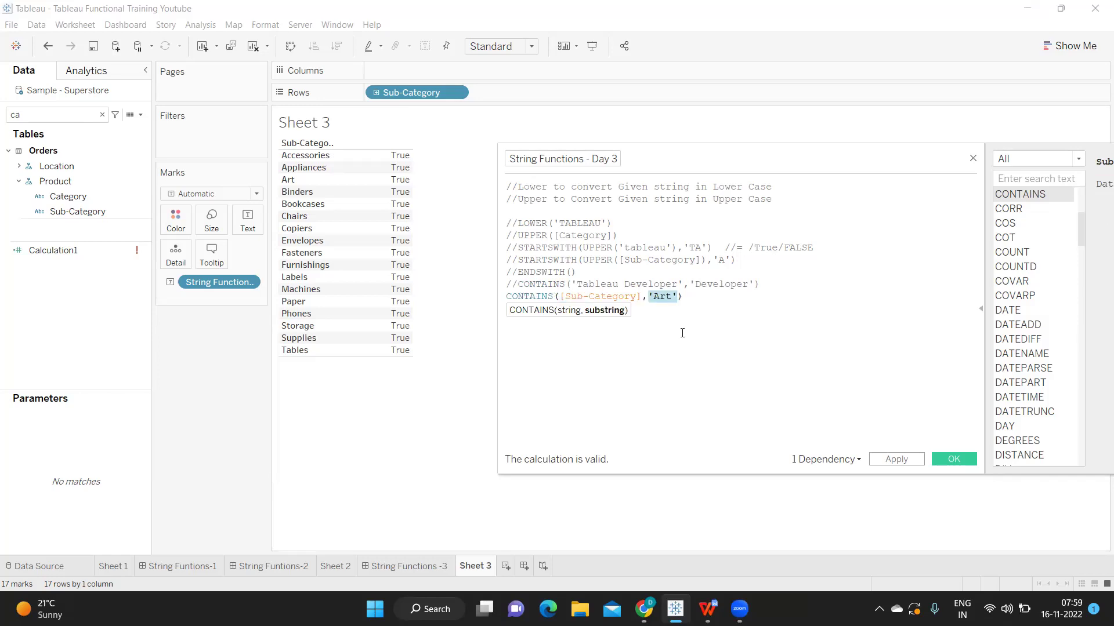
{"action": "left_click_drag", "start_coordinate": [754, 157], "coordinate": [445, 134]}
{"action": "left_click", "coordinate": [218, 270]}
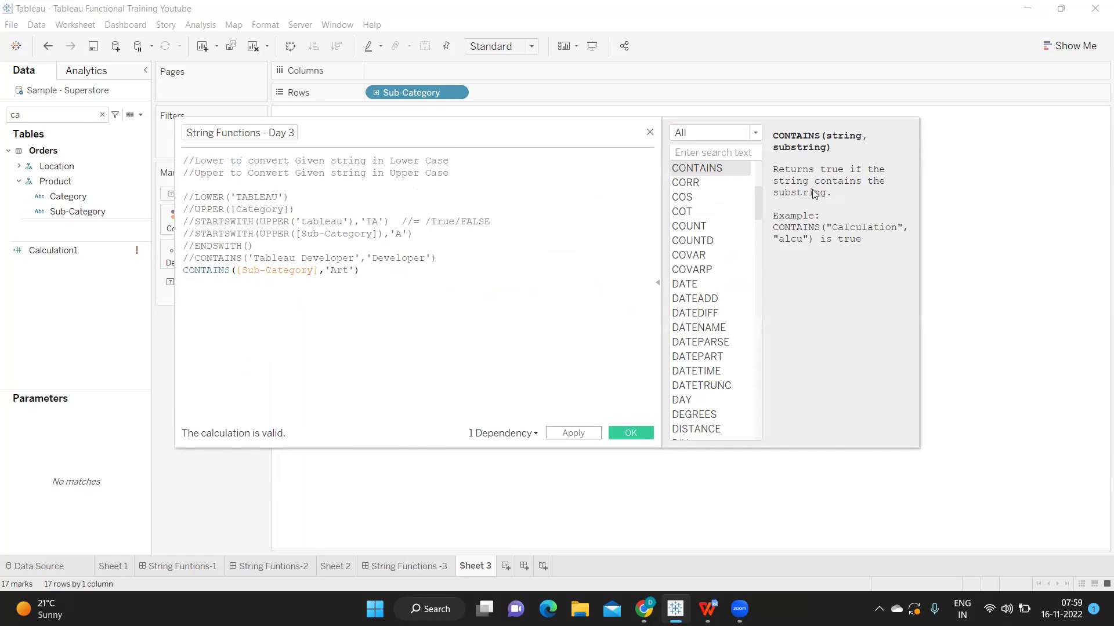
{"action": "left_click_drag", "start_coordinate": [463, 137], "coordinate": [748, 158]}
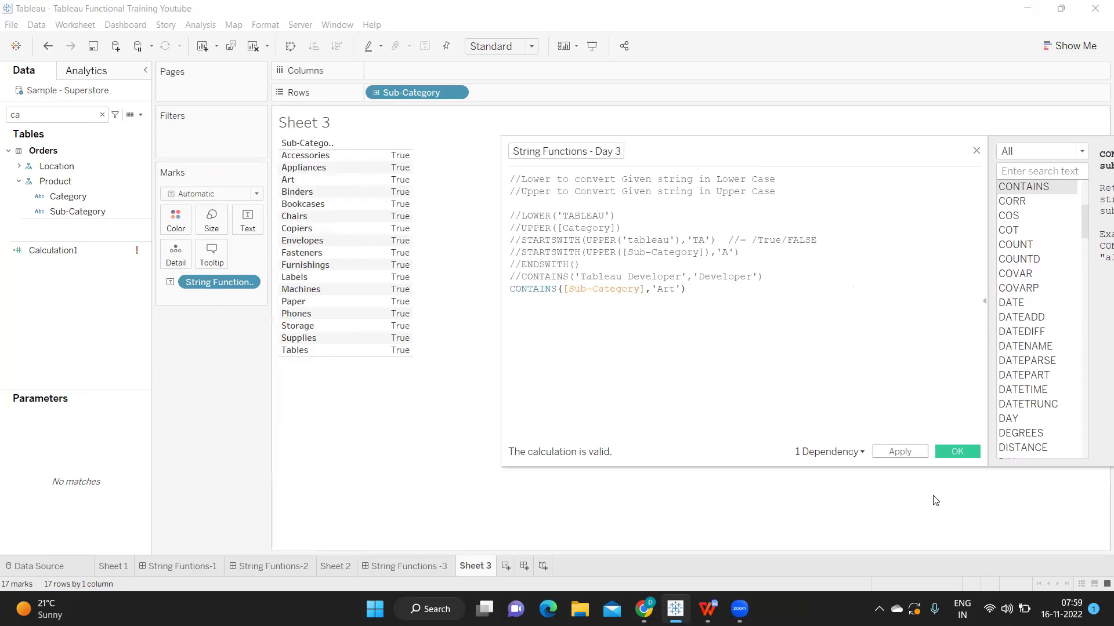
{"action": "left_click", "coordinate": [908, 453]}
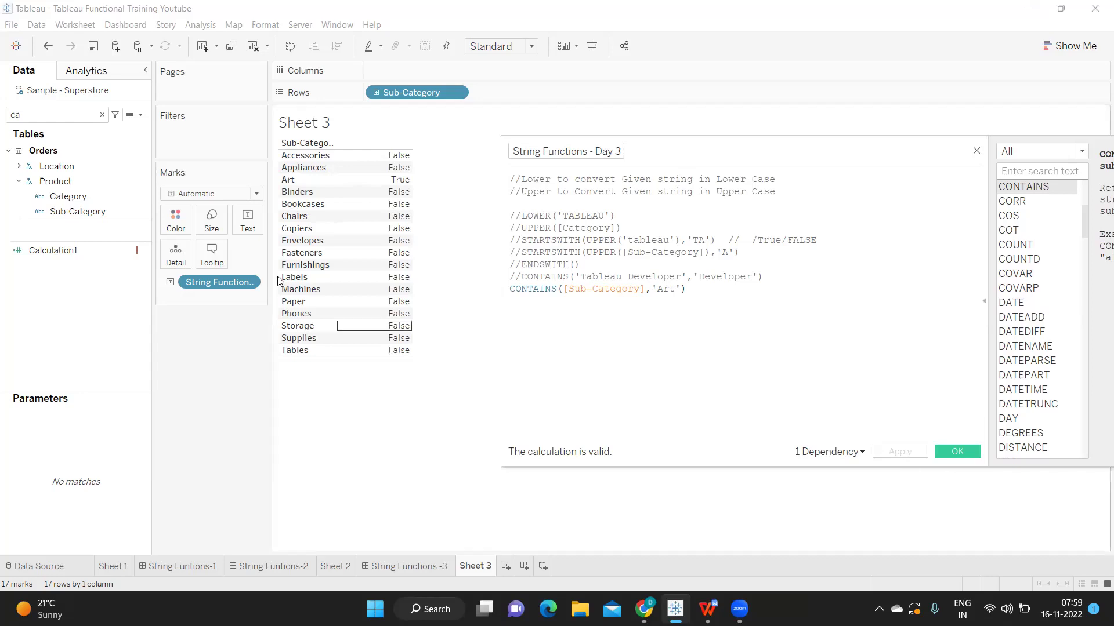
{"action": "mouse_move", "coordinate": [400, 181]}
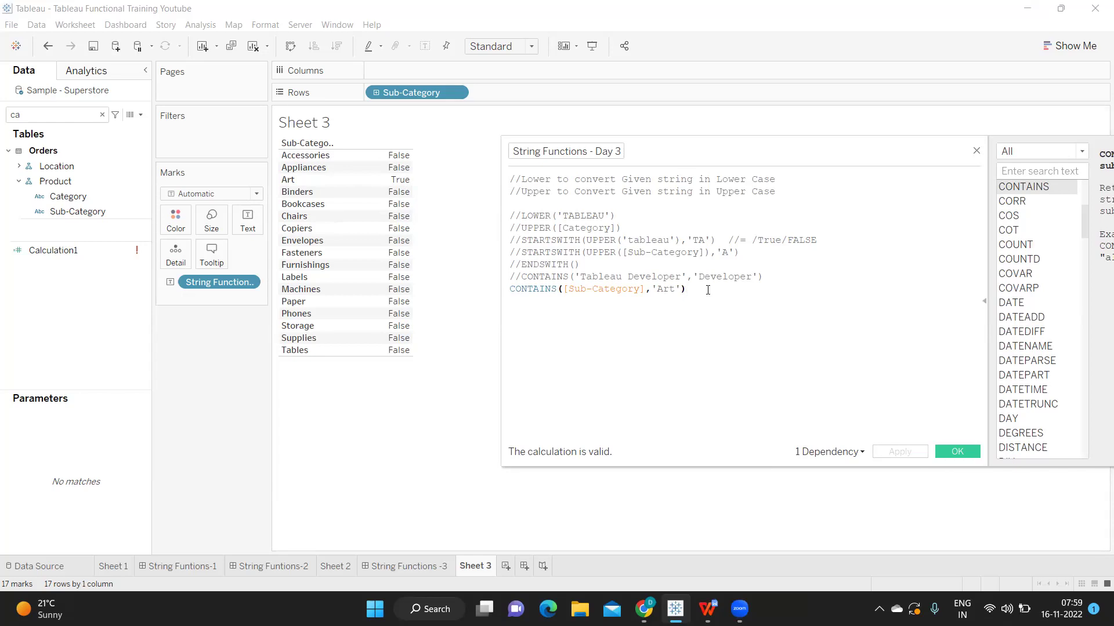
{"action": "left_click_drag", "start_coordinate": [703, 290], "coordinate": [499, 293]}
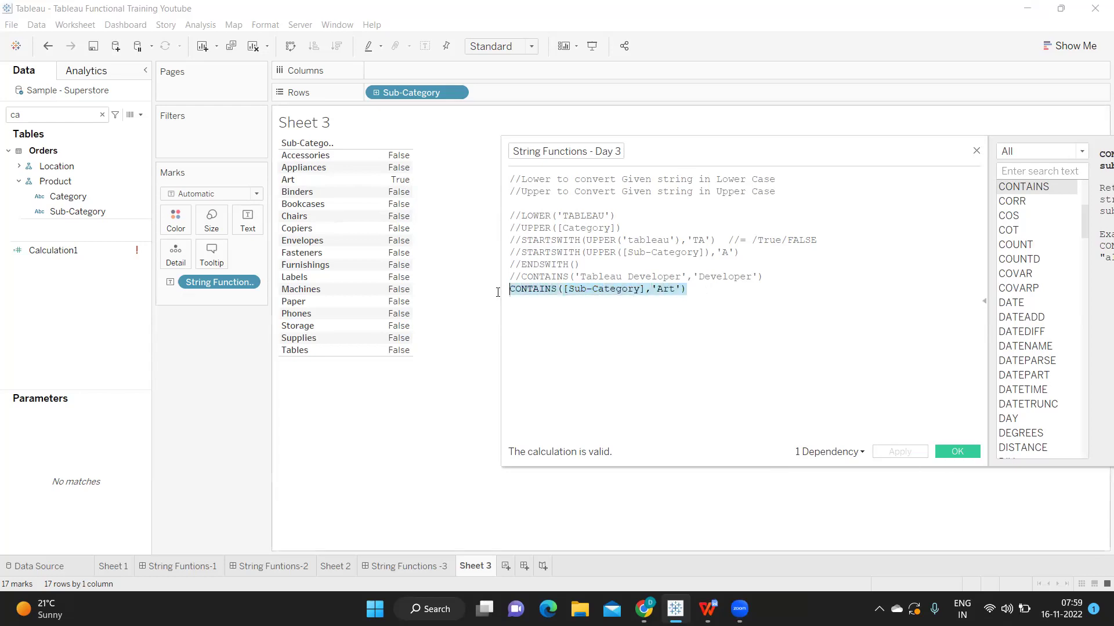